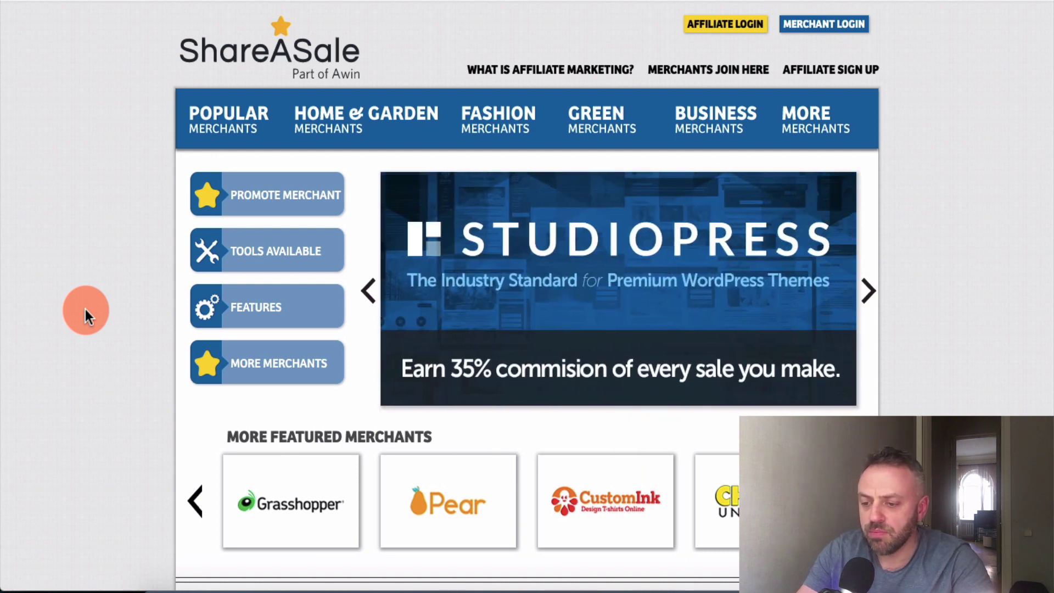
Page back through the main banner offers, and browse the featured merchants in the Fashion category.
{"action": "left_click", "coordinate": [368, 293]}
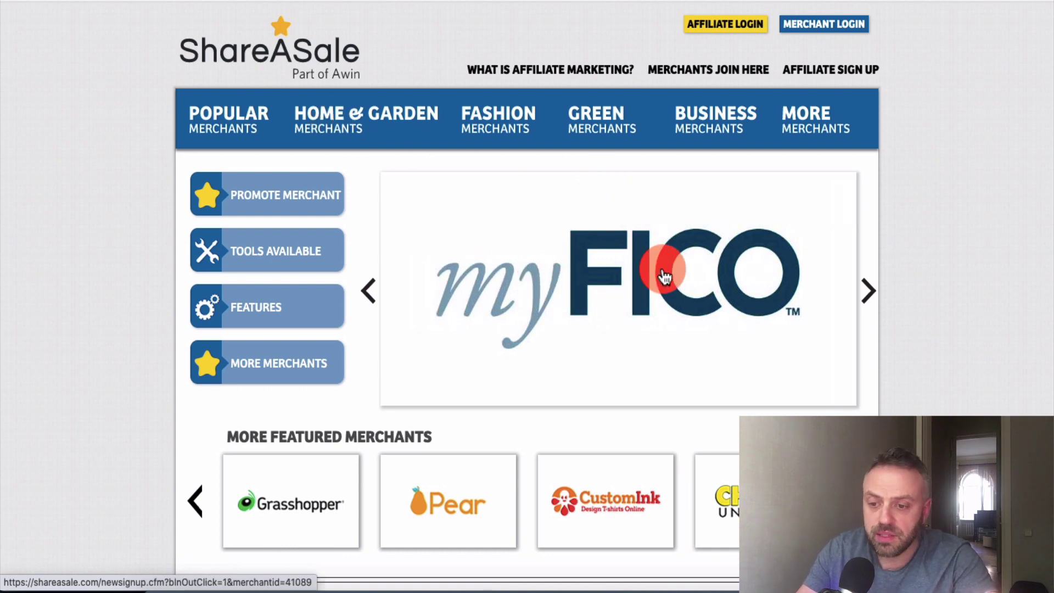
{"action": "left_click", "coordinate": [371, 292]}
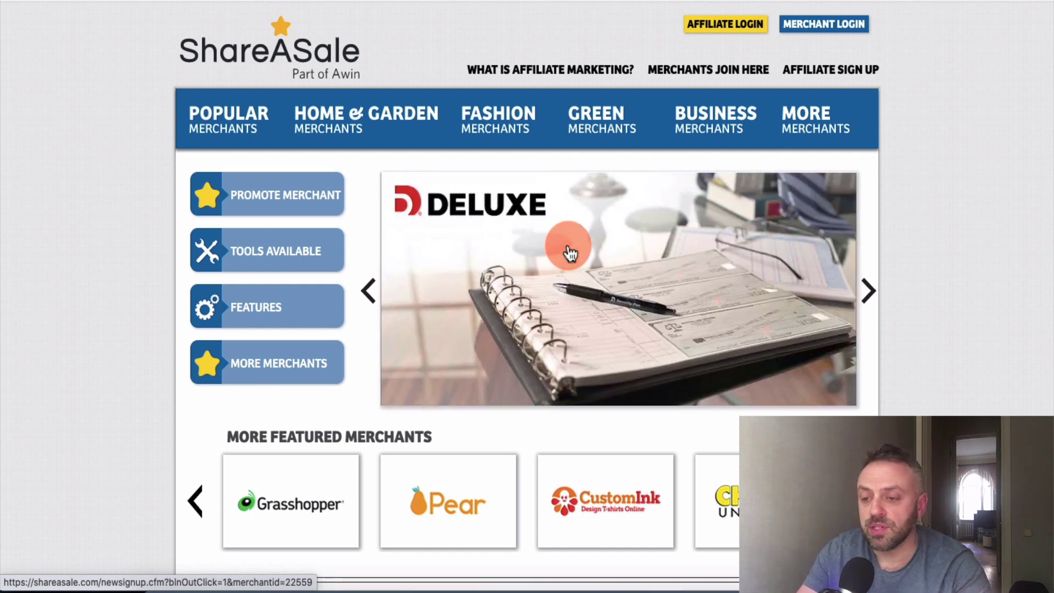
{"action": "left_click", "coordinate": [490, 125]}
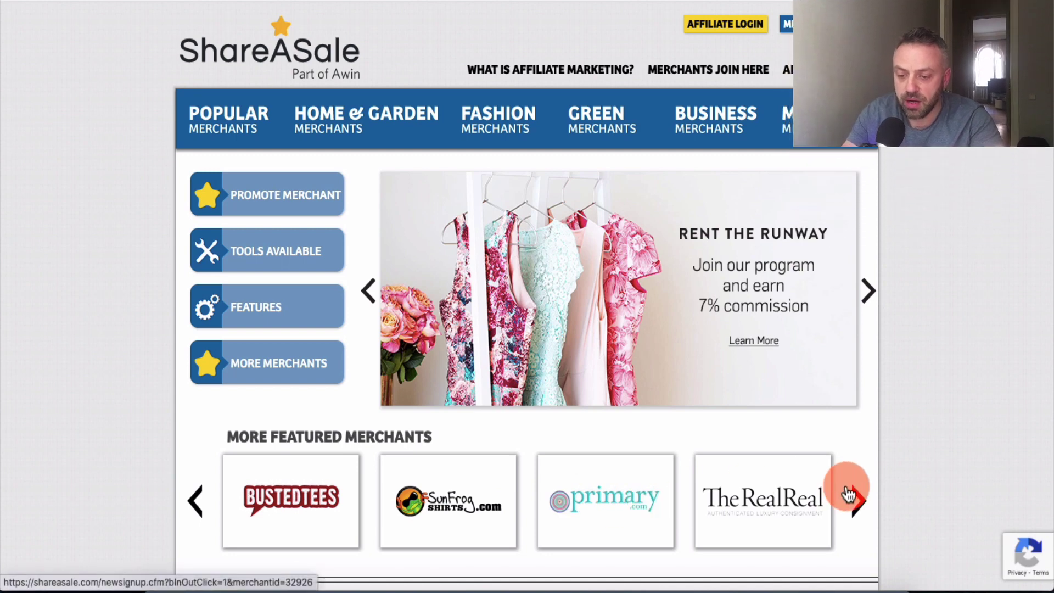
{"action": "left_click", "coordinate": [849, 496]}
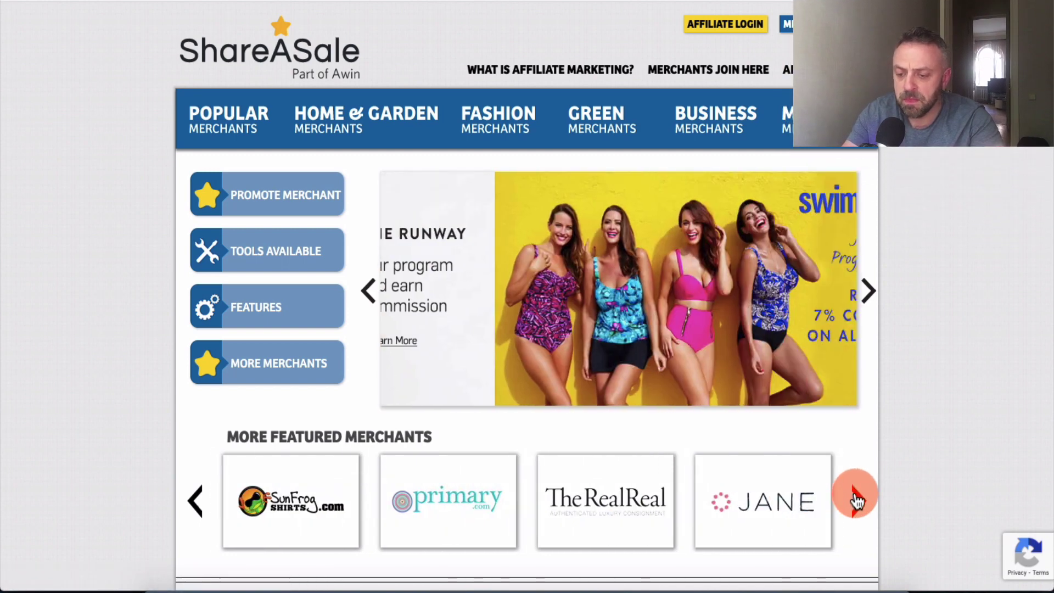
{"action": "left_click", "coordinate": [855, 497]}
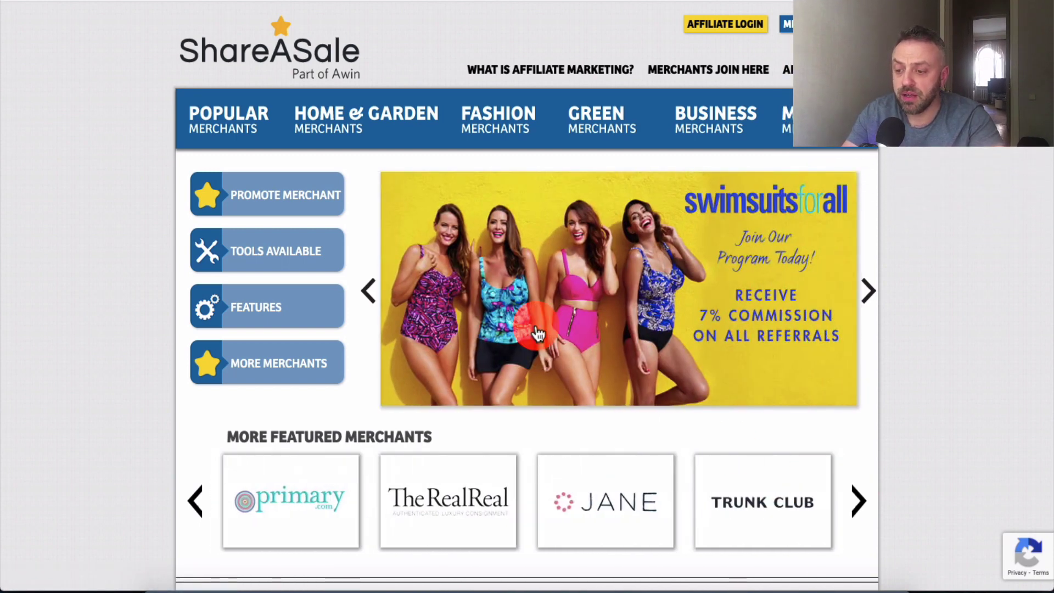
{"action": "left_click", "coordinate": [854, 499]}
{"action": "left_click", "coordinate": [857, 503]}
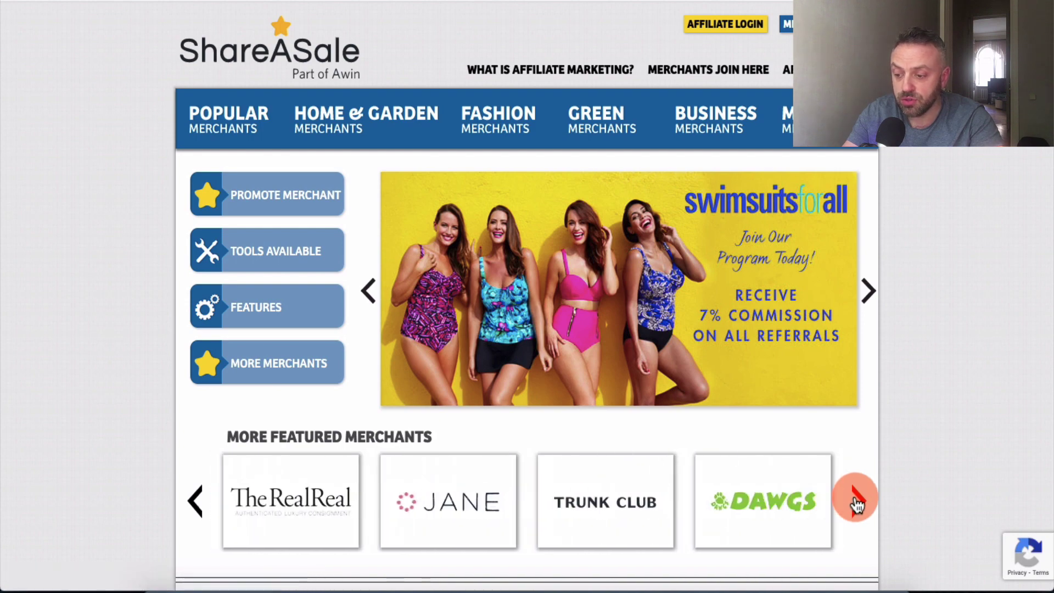
{"action": "left_click", "coordinate": [855, 500]}
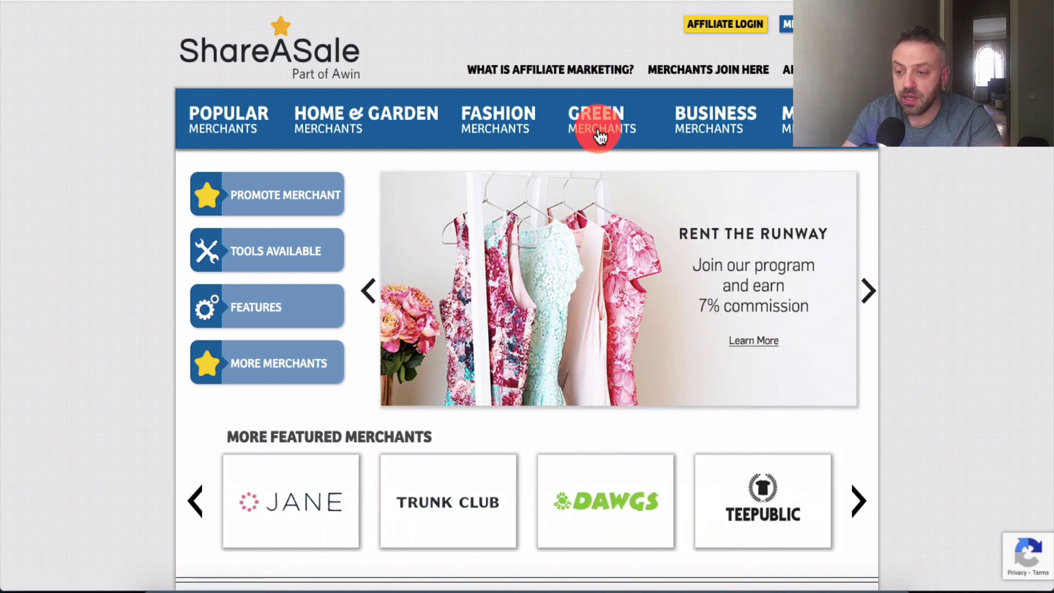
Browse the featured merchants in the Green category and the featured merchants and banner offers in the Business category.
{"action": "left_click", "coordinate": [601, 136]}
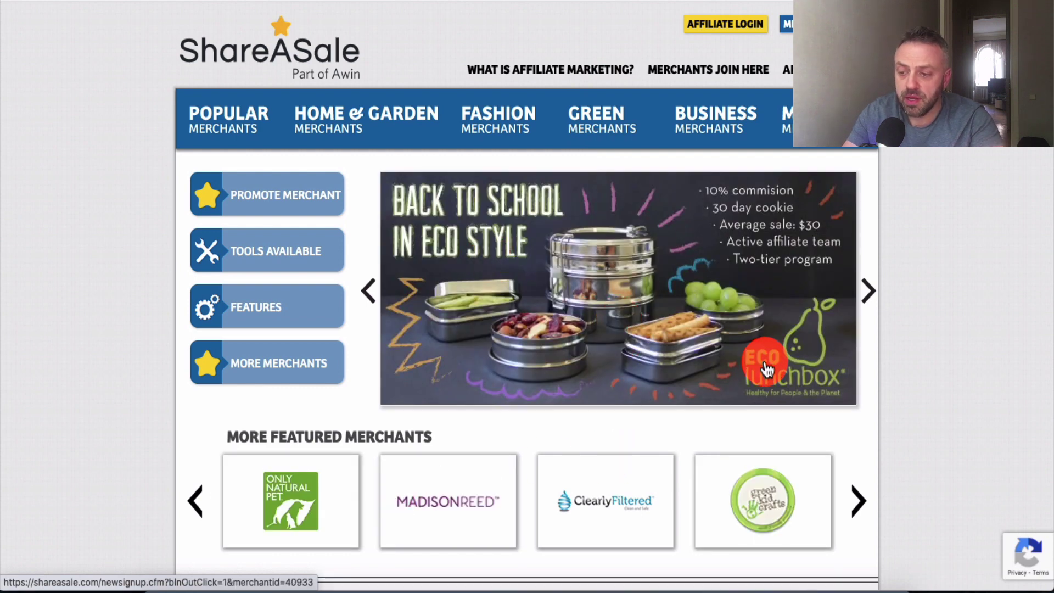
{"action": "left_click", "coordinate": [854, 501]}
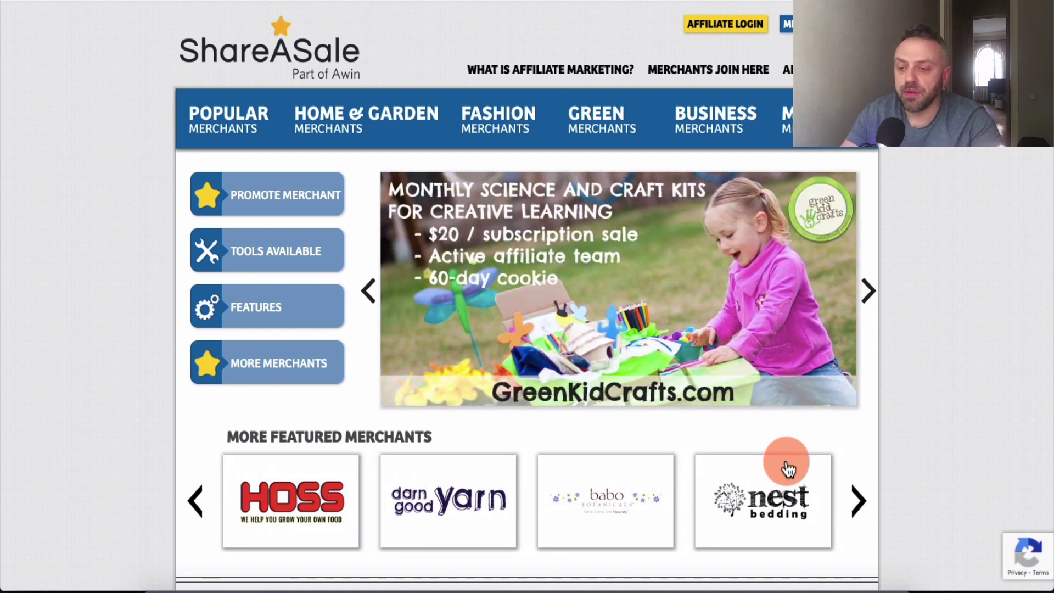
{"action": "left_click", "coordinate": [713, 125]}
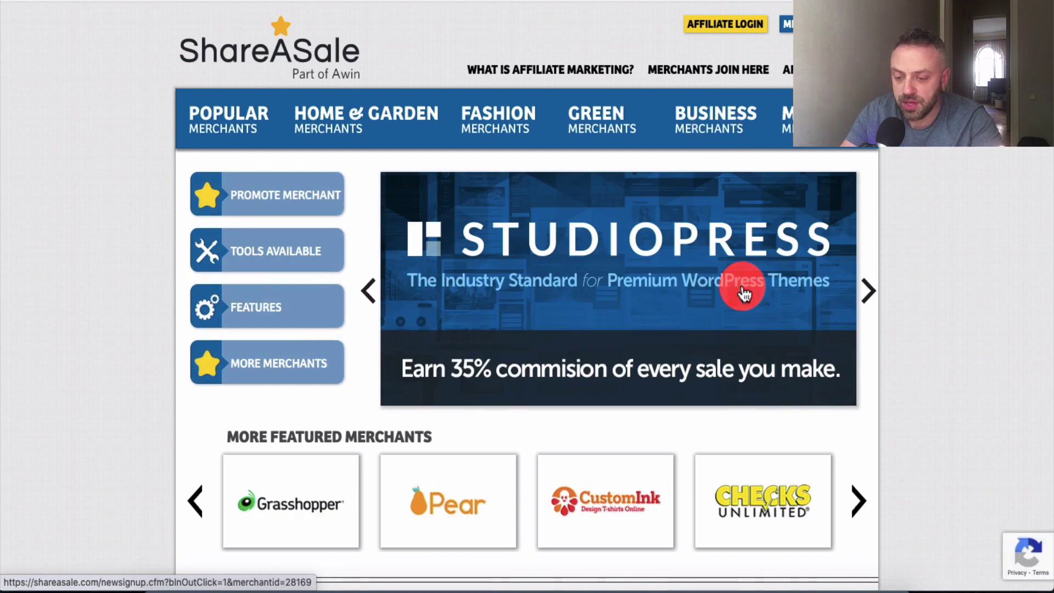
{"action": "left_click", "coordinate": [859, 500]}
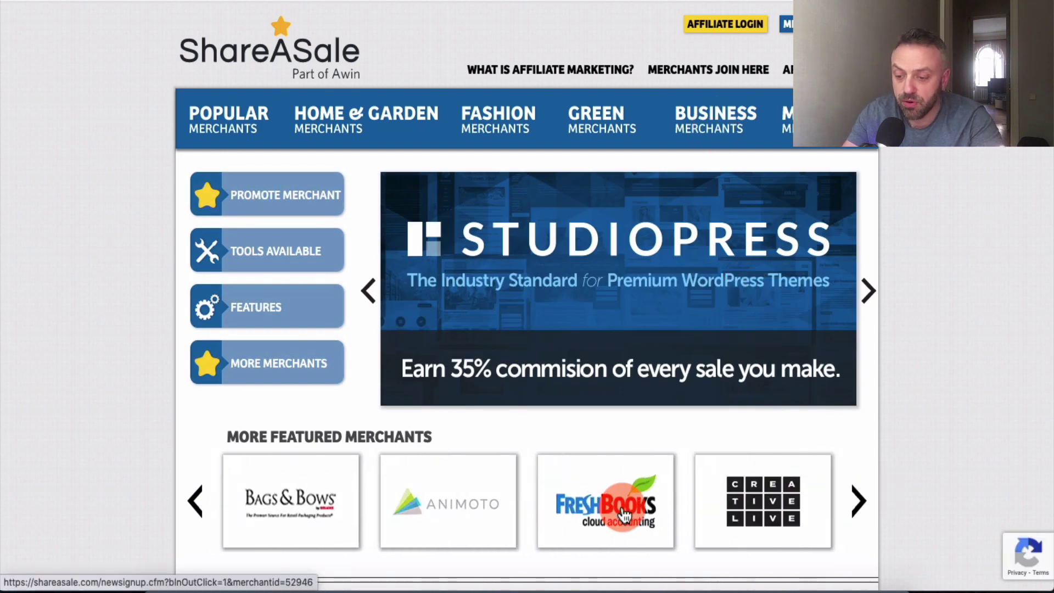
{"action": "left_click", "coordinate": [857, 502]}
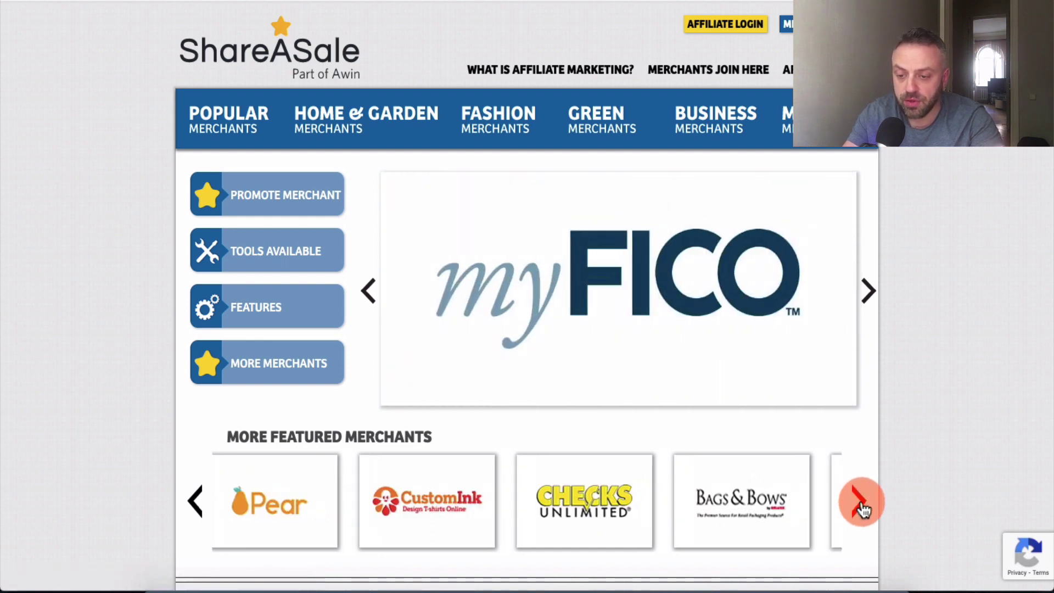
{"action": "left_click", "coordinate": [860, 505]}
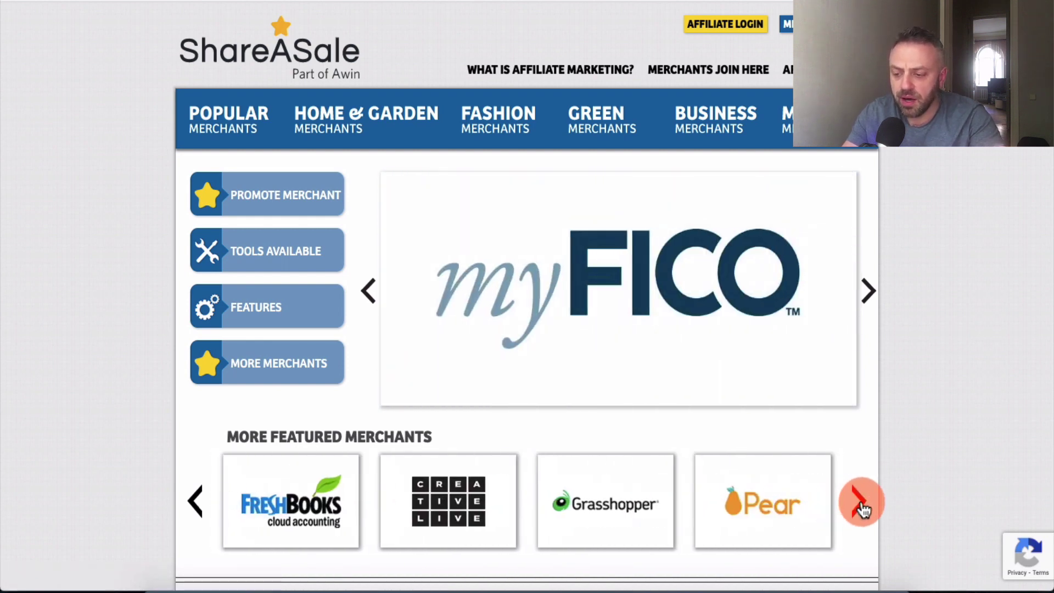
{"action": "left_click", "coordinate": [860, 504]}
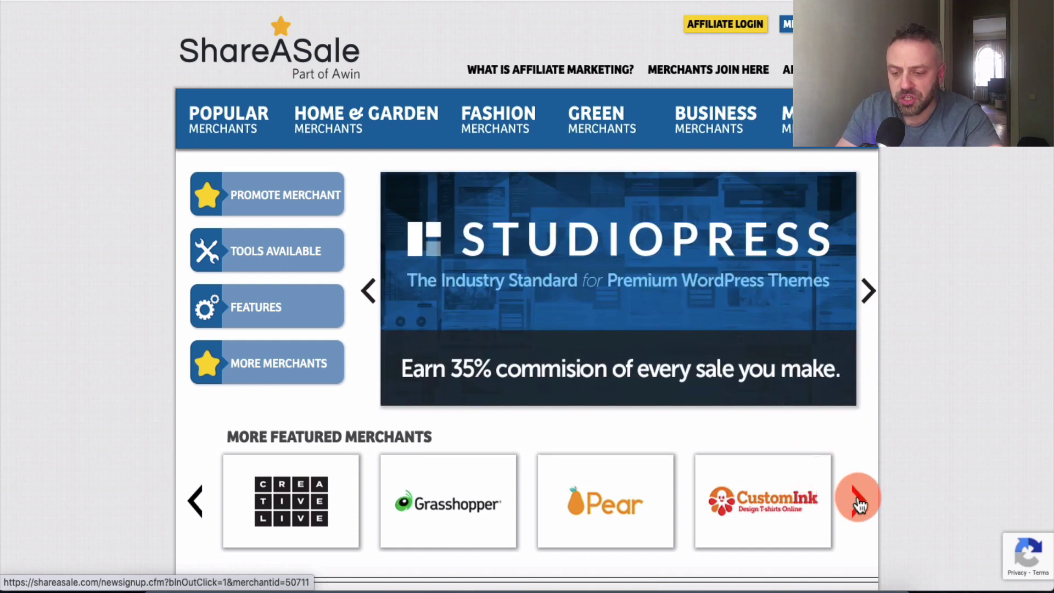
{"action": "left_click", "coordinate": [858, 502]}
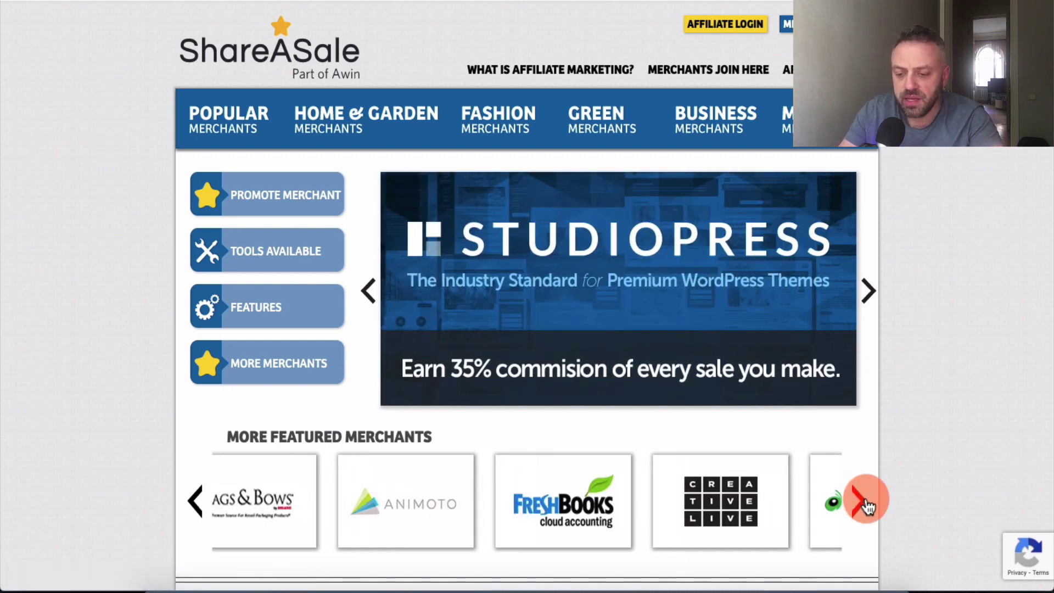
{"action": "left_click", "coordinate": [866, 288]}
{"action": "left_click", "coordinate": [866, 288]}
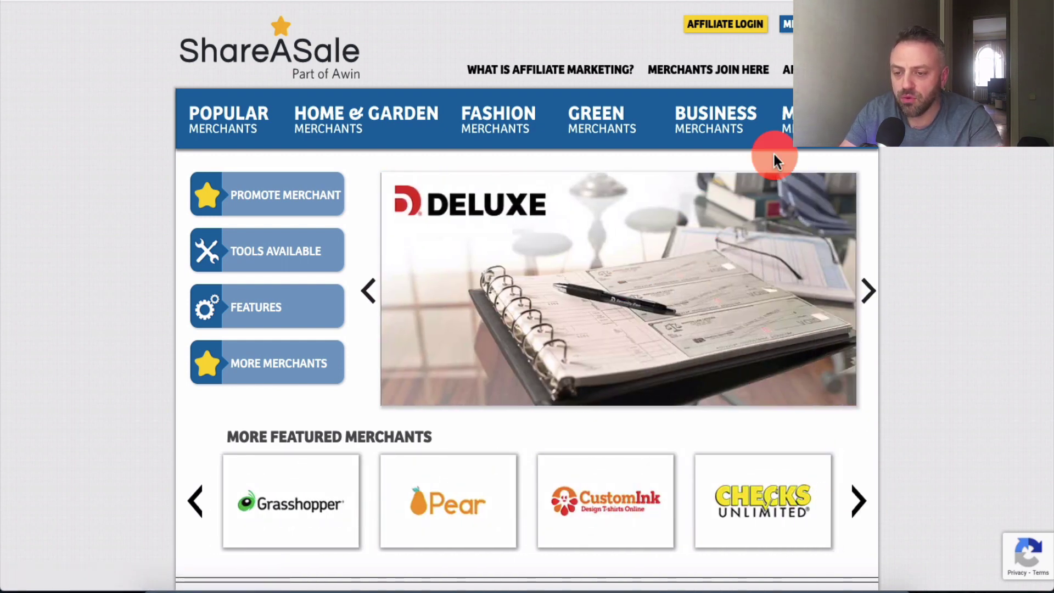
View the Family & Kids merchants and browse the featured merchants in the Sports & Rec category.
{"action": "mouse_move", "coordinate": [782, 138]}
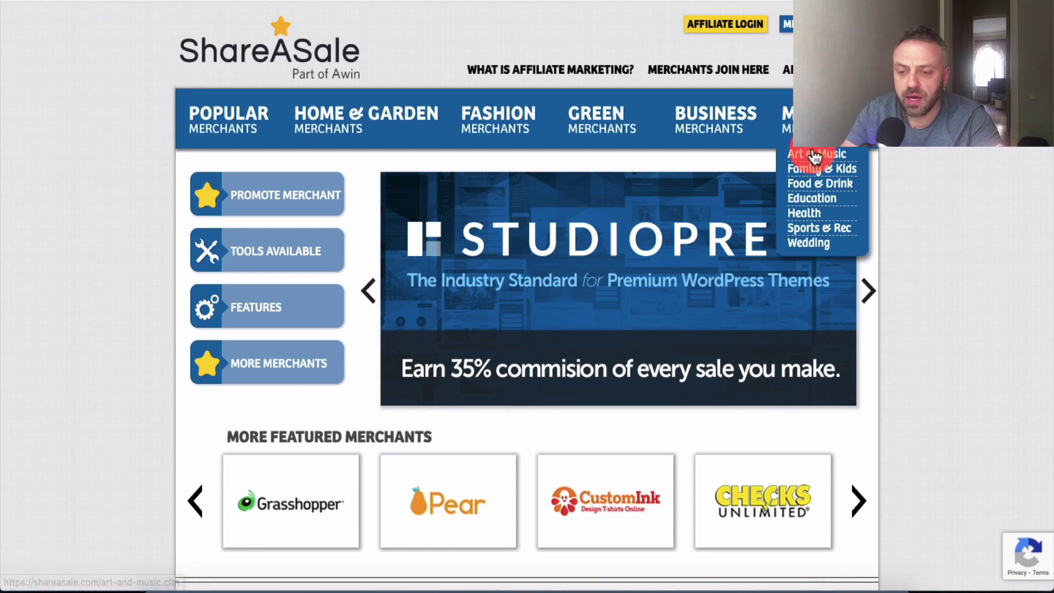
{"action": "left_click", "coordinate": [818, 169]}
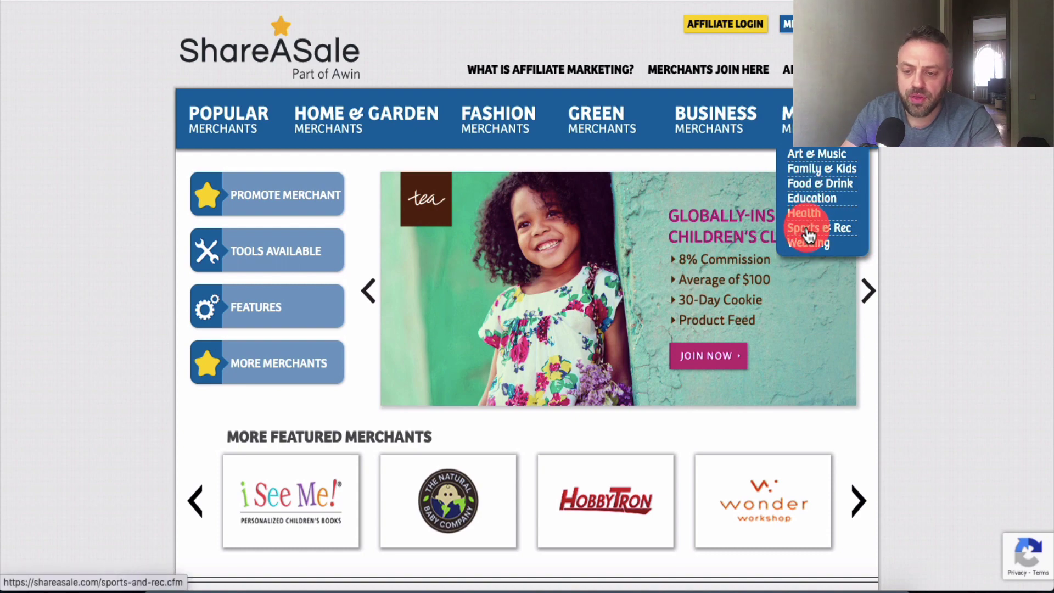
{"action": "left_click", "coordinate": [808, 228]}
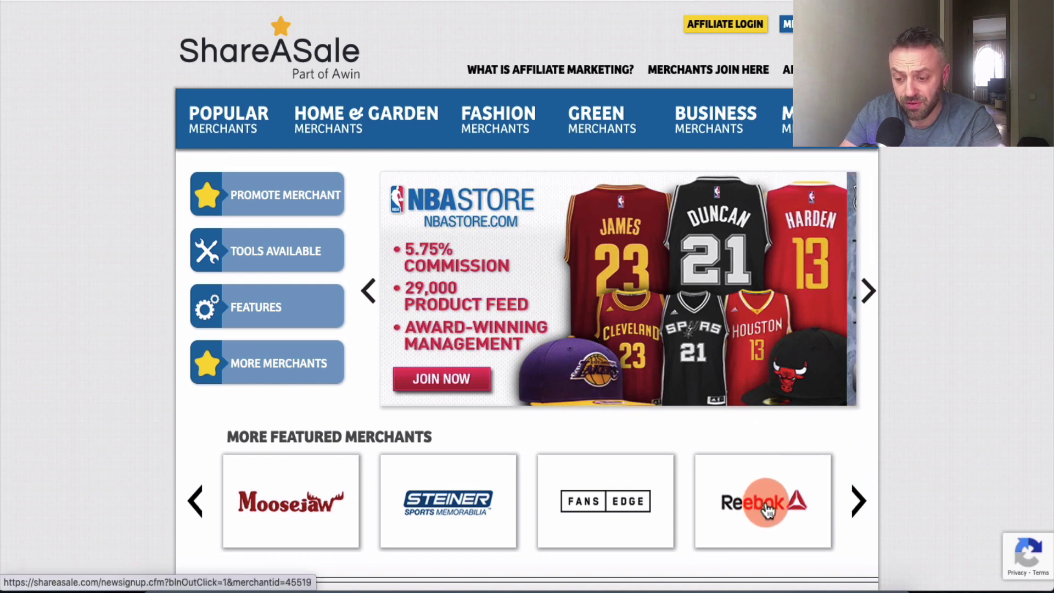
{"action": "left_click", "coordinate": [857, 500]}
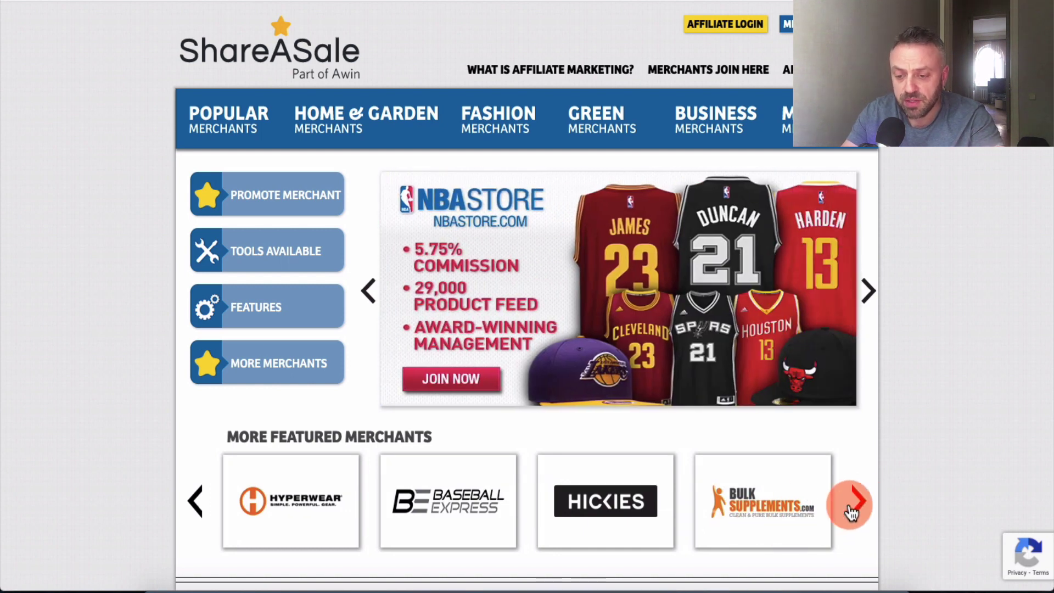
Open the BulkSupplements.com affiliate program and review its Program Agreement and keyword policy for PPC bidding.
{"action": "left_click", "coordinate": [738, 537]}
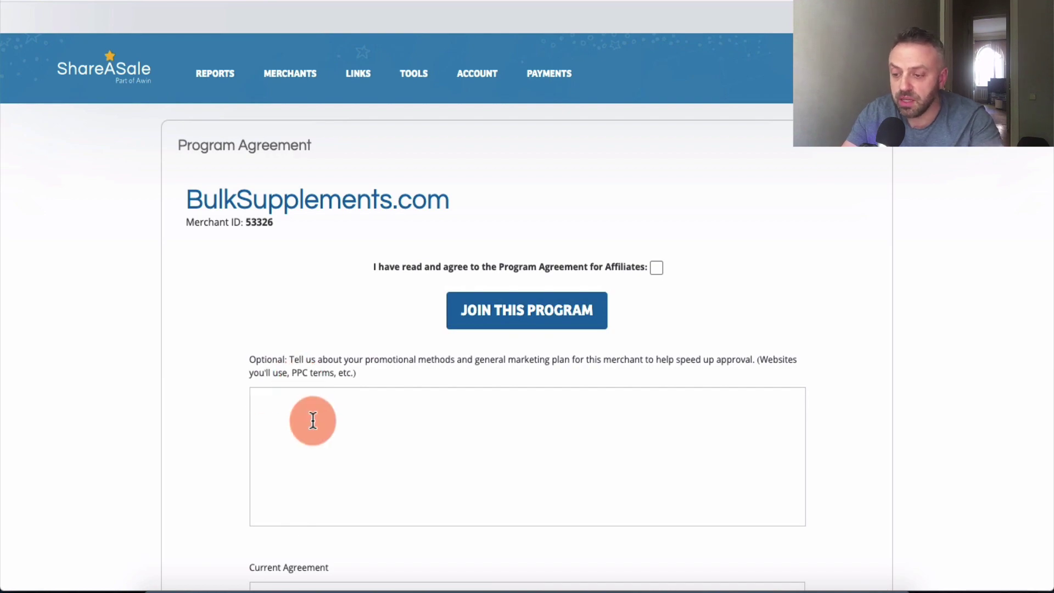
{"action": "scroll", "coordinate": [313, 420], "scroll_direction": "down", "scroll_amount": 4}
{"action": "scroll", "coordinate": [312, 420], "scroll_direction": "down", "scroll_amount": 5}
{"action": "scroll", "coordinate": [205, 439], "scroll_direction": "down", "scroll_amount": 5}
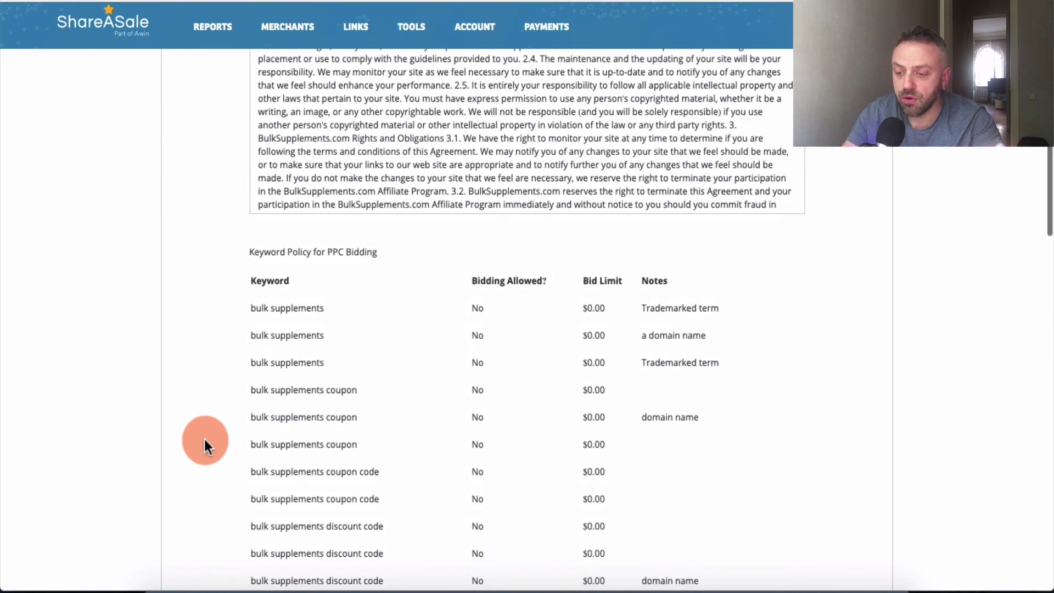
{"action": "scroll", "coordinate": [204, 439], "scroll_direction": "down", "scroll_amount": 20}
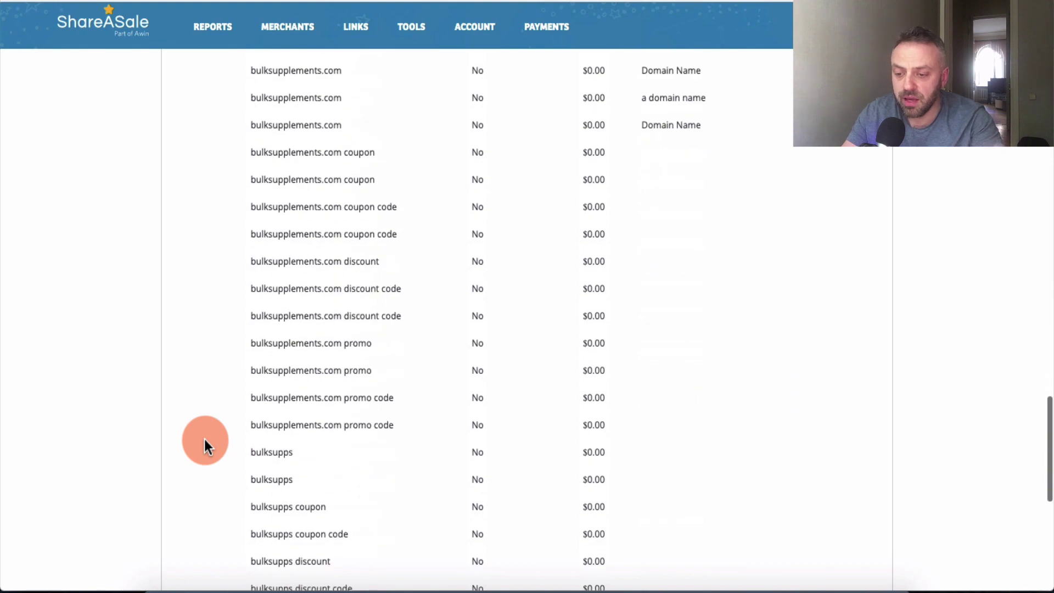
{"action": "scroll", "coordinate": [204, 439], "scroll_direction": "up", "scroll_amount": 20}
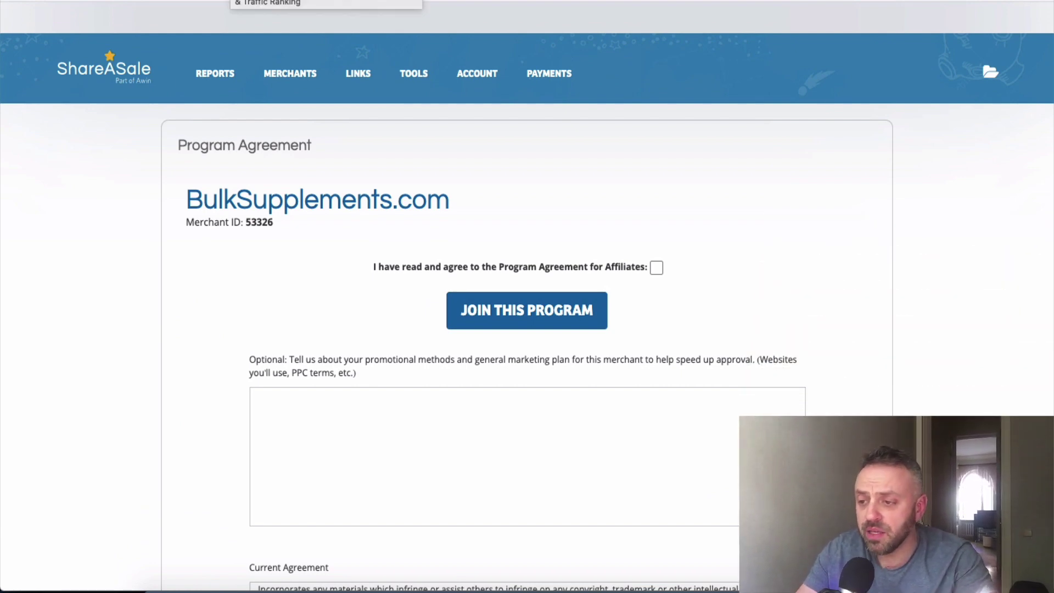
View the first page of the affiliate account signup, and return to the BulkSupplements.com Program Agreement.
{"action": "left_click", "coordinate": [223, 159]}
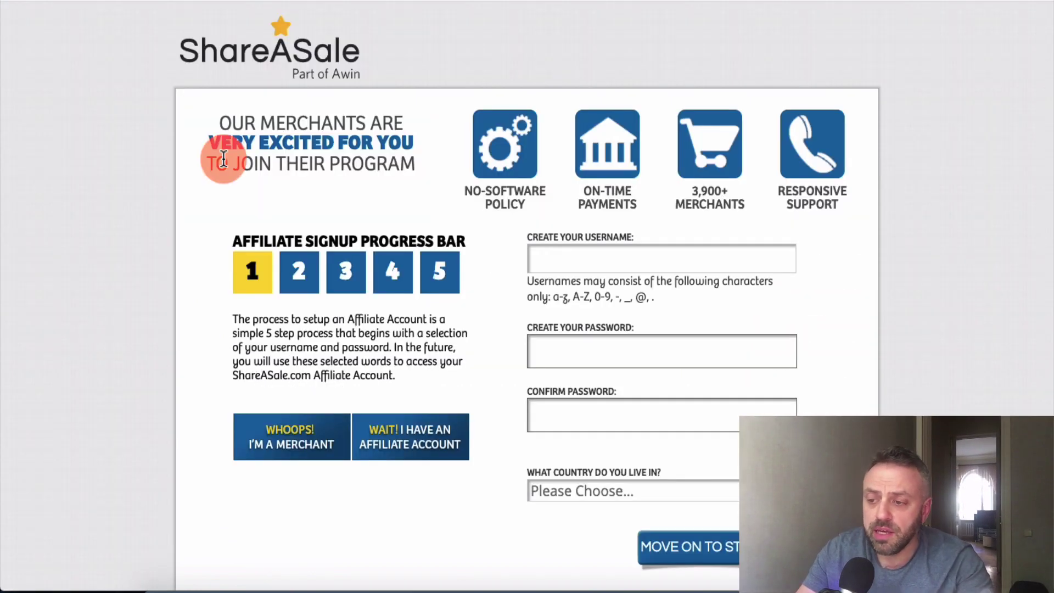
{"action": "left_click", "coordinate": [119, 220]}
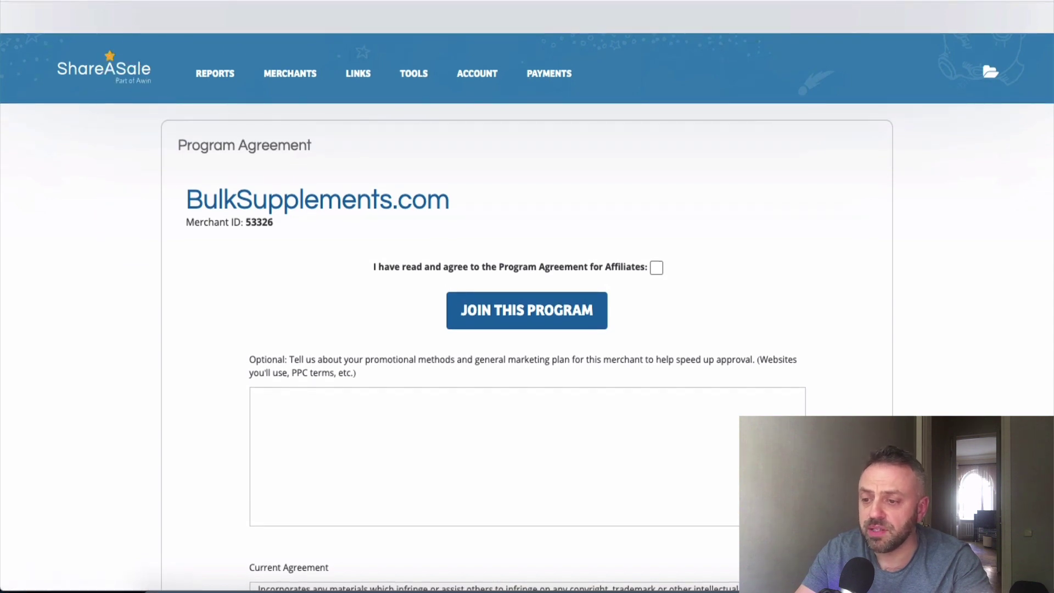
Open the Get Links page for the Travel merchant NOMATIC.com from the list of joined merchants.
{"action": "left_click", "coordinate": [463, 60]}
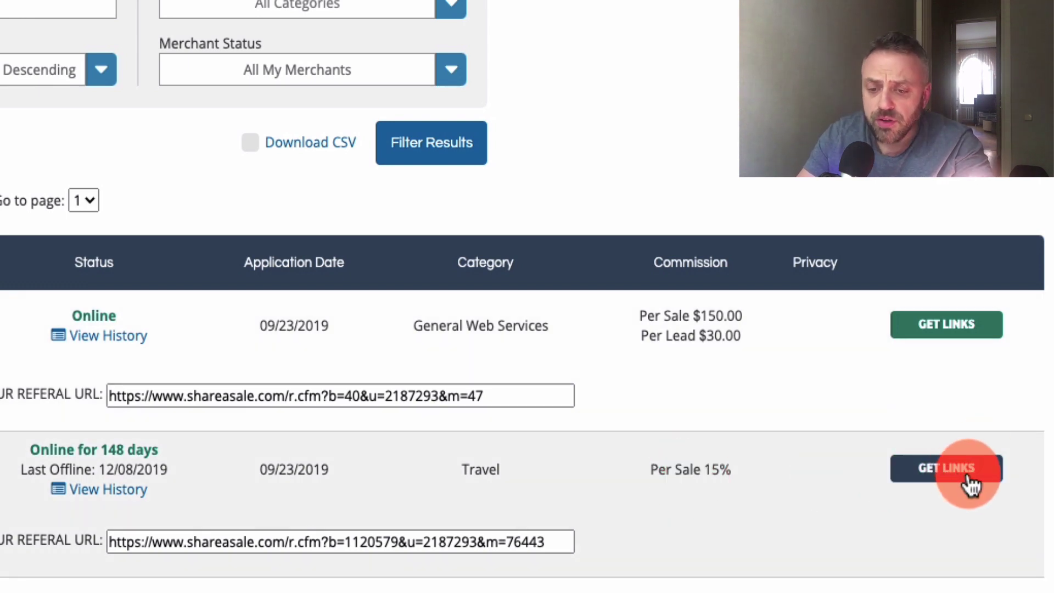
{"action": "left_click", "coordinate": [958, 479]}
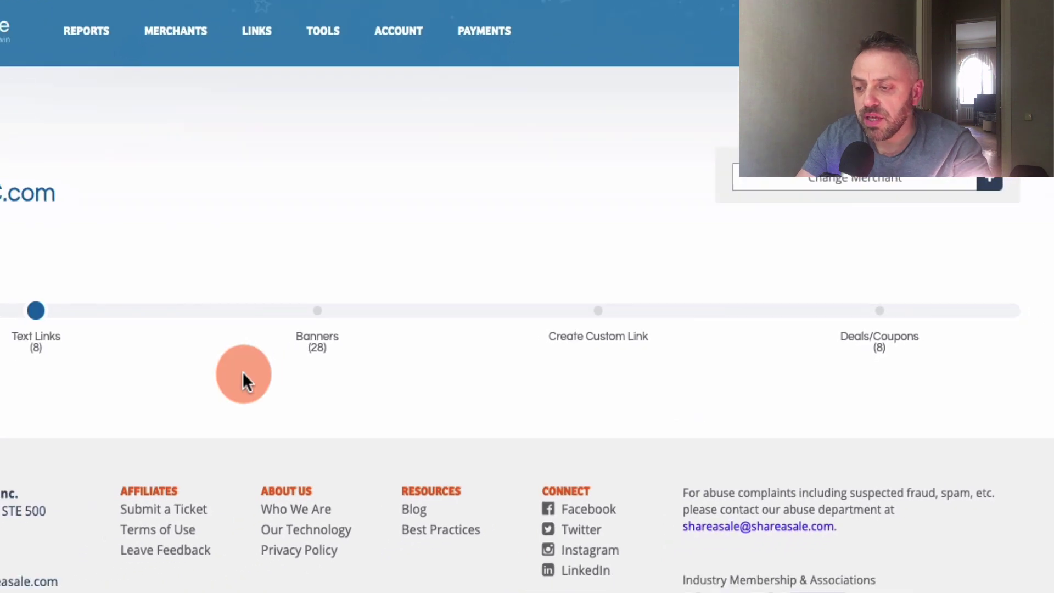
Examine the designs and sizes of the promotional banners offered by NOMATIC.com.
{"action": "left_click", "coordinate": [321, 321]}
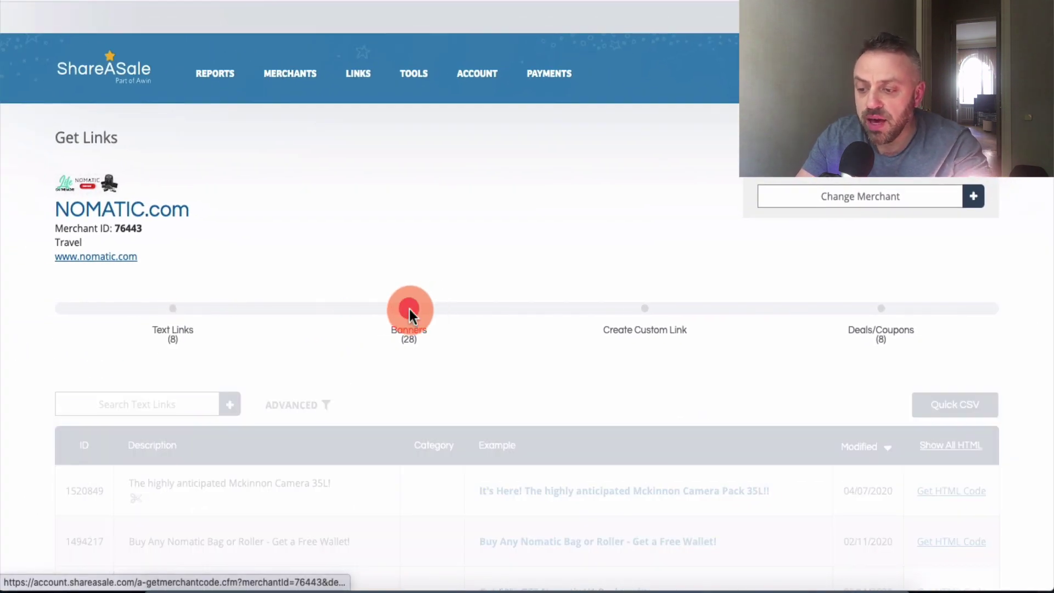
{"action": "scroll", "coordinate": [409, 313], "scroll_direction": "down", "scroll_amount": 5}
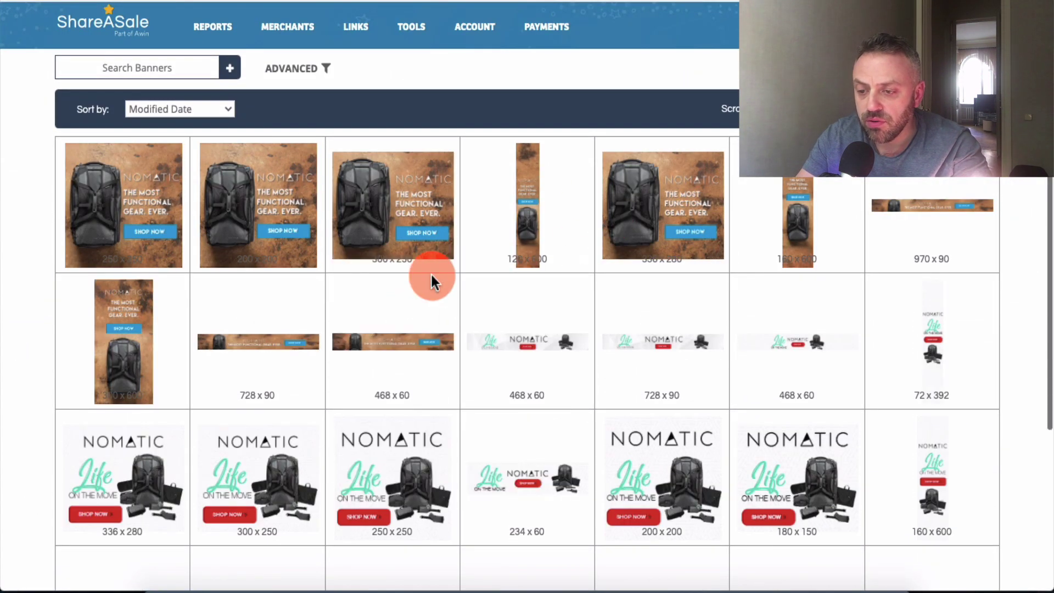
{"action": "scroll", "coordinate": [432, 278], "scroll_direction": "down", "scroll_amount": 3}
{"action": "scroll", "coordinate": [431, 277], "scroll_direction": "up", "scroll_amount": 3}
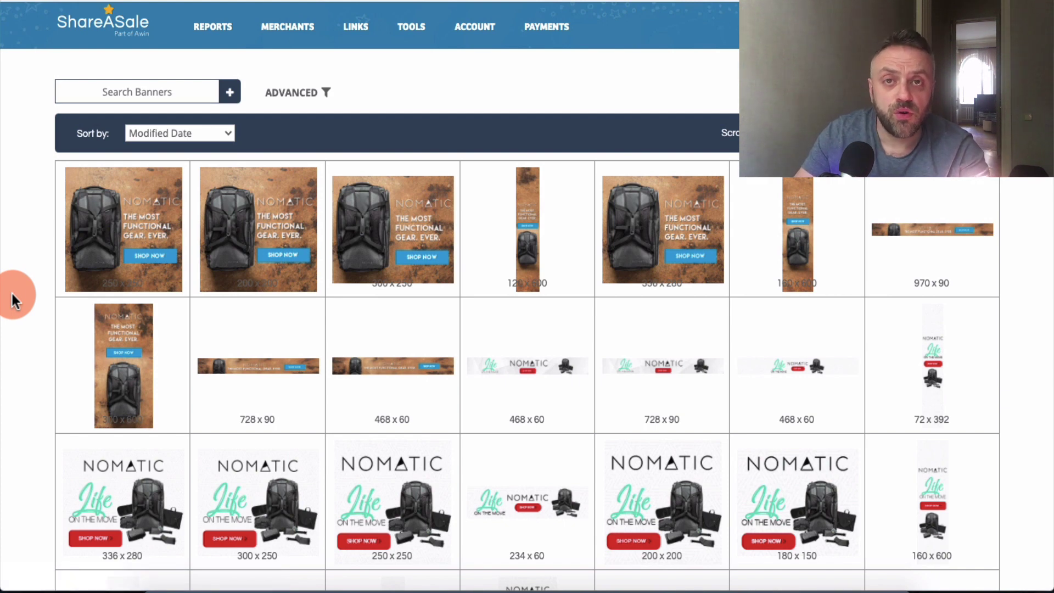
{"action": "scroll", "coordinate": [395, 294], "scroll_direction": "down", "scroll_amount": 7}
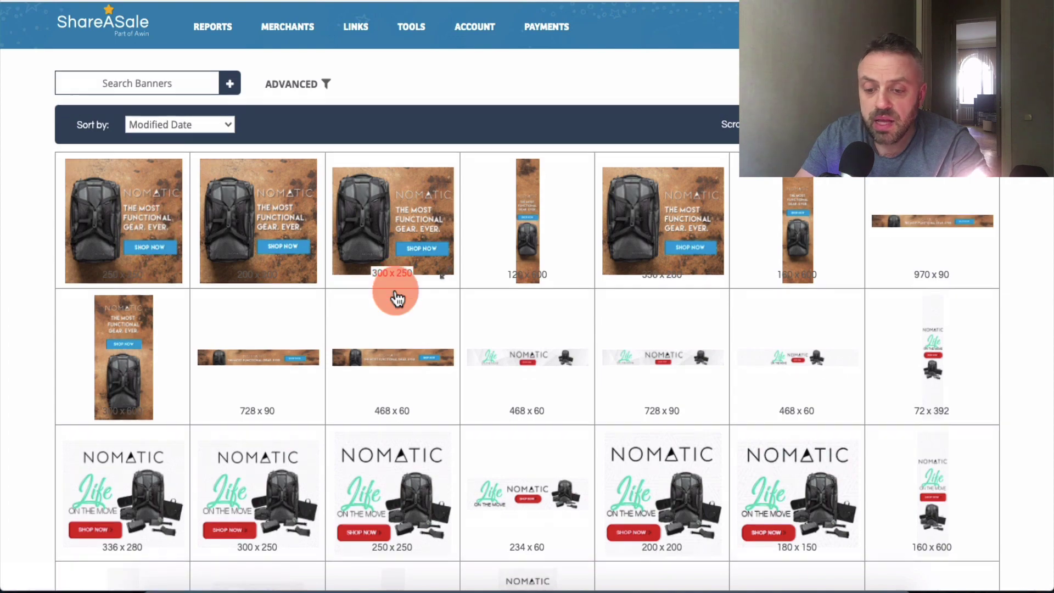
{"action": "scroll", "coordinate": [395, 291], "scroll_direction": "up", "scroll_amount": 15}
{"action": "scroll", "coordinate": [470, 400], "scroll_direction": "down", "scroll_amount": 5}
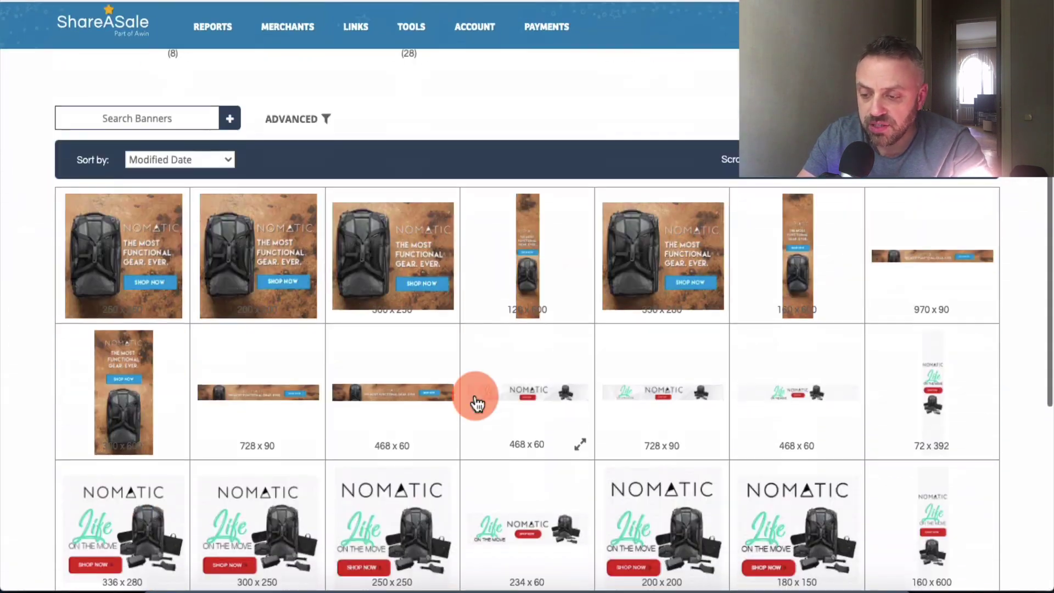
{"action": "scroll", "coordinate": [362, 371], "scroll_direction": "up", "scroll_amount": 5}
Review the text links available for NOMATIC.com, including their descriptions and example wording.
{"action": "left_click", "coordinate": [171, 307]}
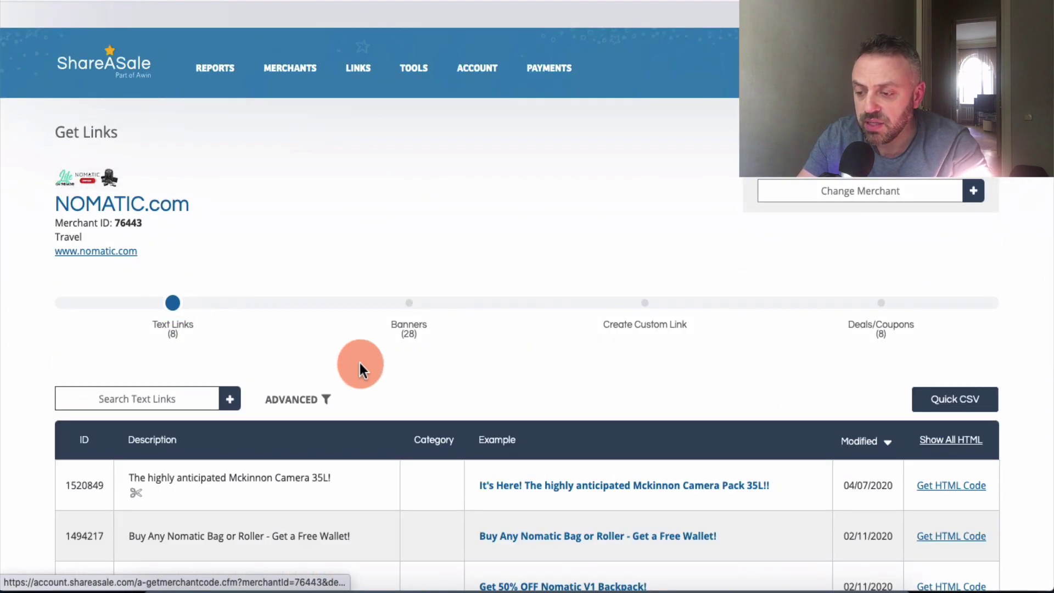
{"action": "scroll", "coordinate": [360, 364], "scroll_direction": "down", "scroll_amount": 3}
{"action": "scroll", "coordinate": [360, 363], "scroll_direction": "down", "scroll_amount": 4}
{"action": "scroll", "coordinate": [212, 313], "scroll_direction": "up", "scroll_amount": 1}
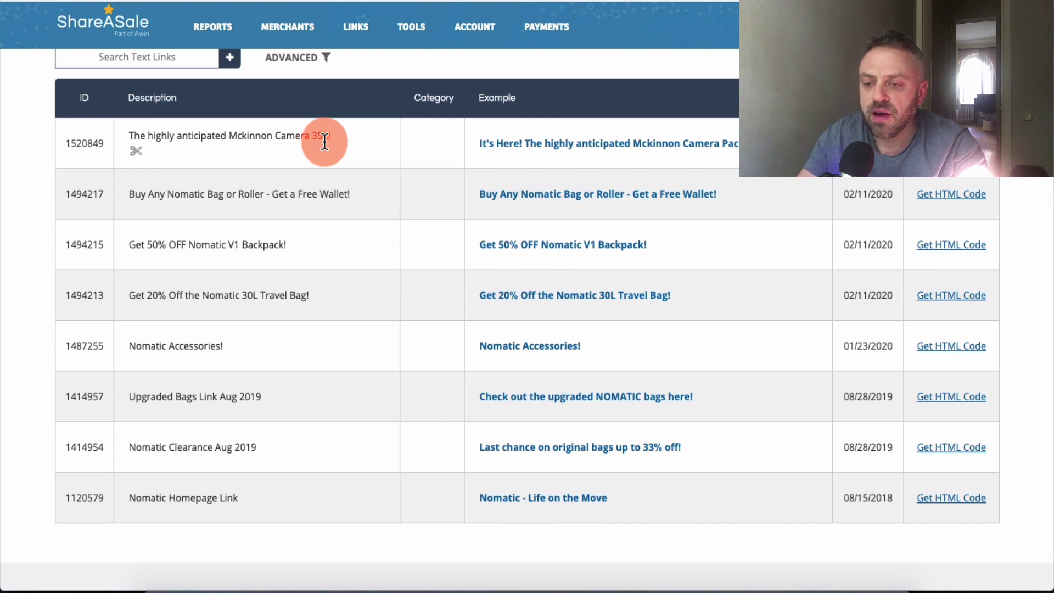
View the custom link generator for NOMATIC.com, and review the deals and coupons the merchant offers.
{"action": "scroll", "coordinate": [433, 227], "scroll_direction": "up", "scroll_amount": 4}
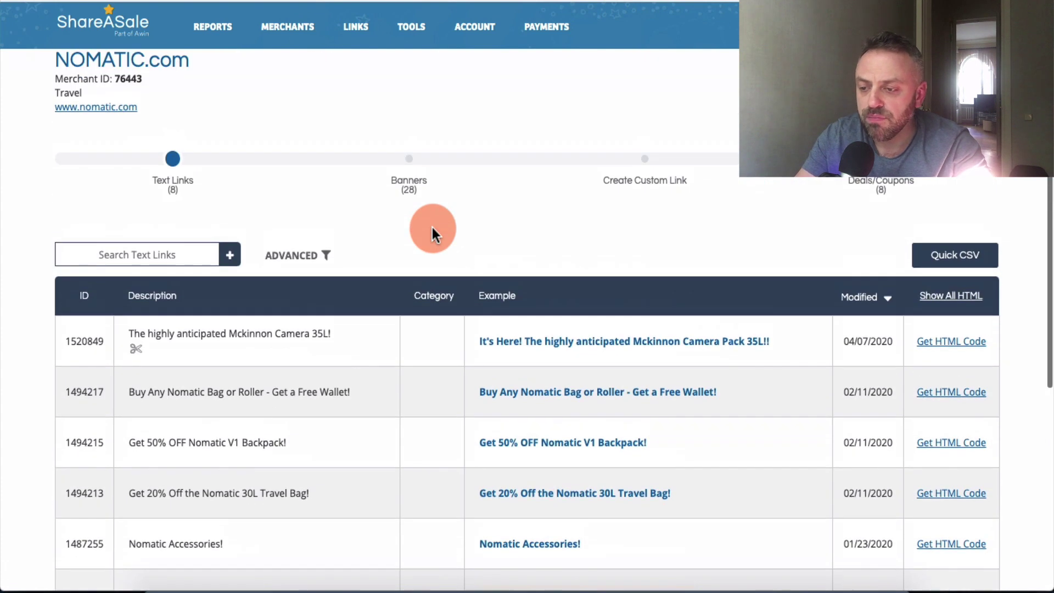
{"action": "left_click", "coordinate": [645, 164]}
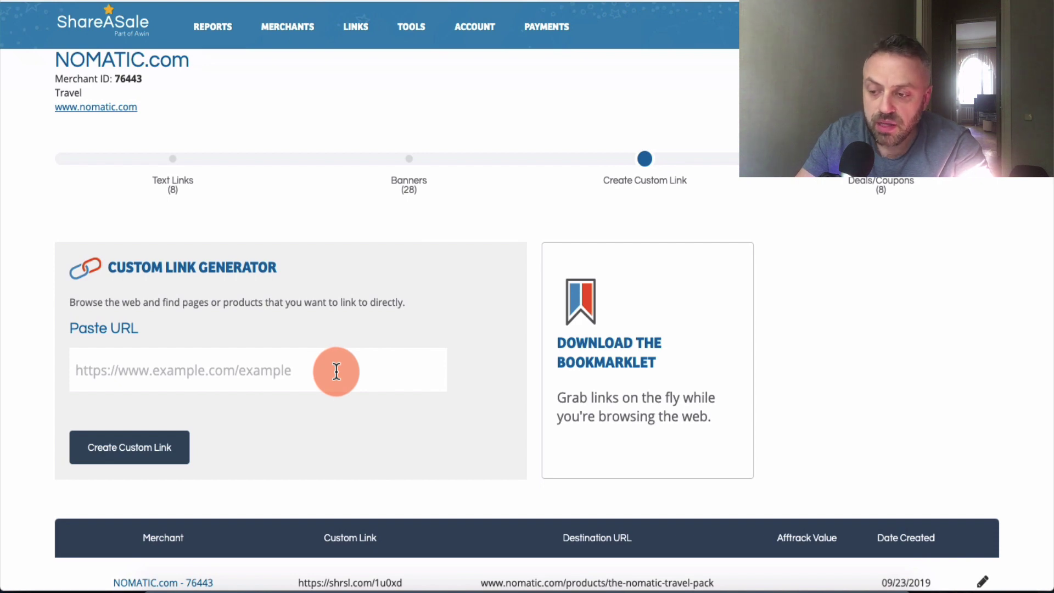
{"action": "left_click", "coordinate": [882, 179]}
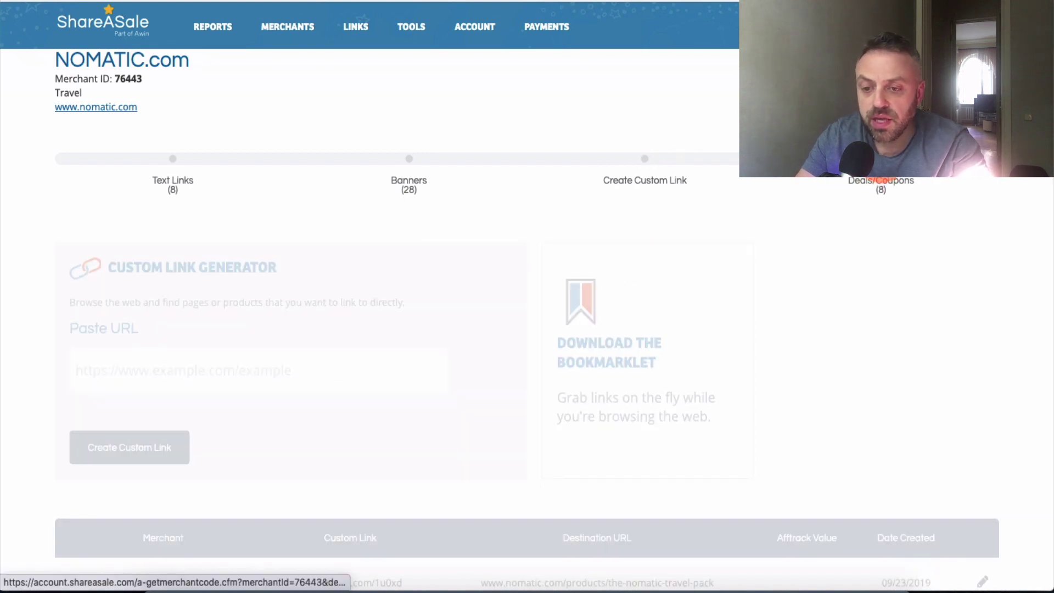
{"action": "scroll", "coordinate": [583, 303], "scroll_direction": "down", "scroll_amount": 4}
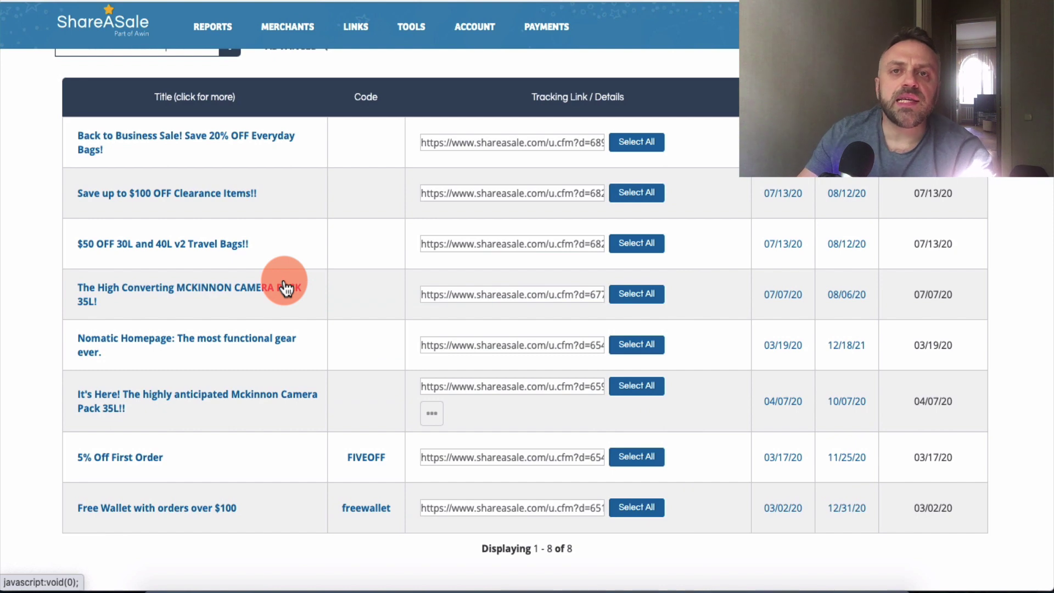
{"action": "scroll", "coordinate": [286, 287], "scroll_direction": "up", "scroll_amount": 3}
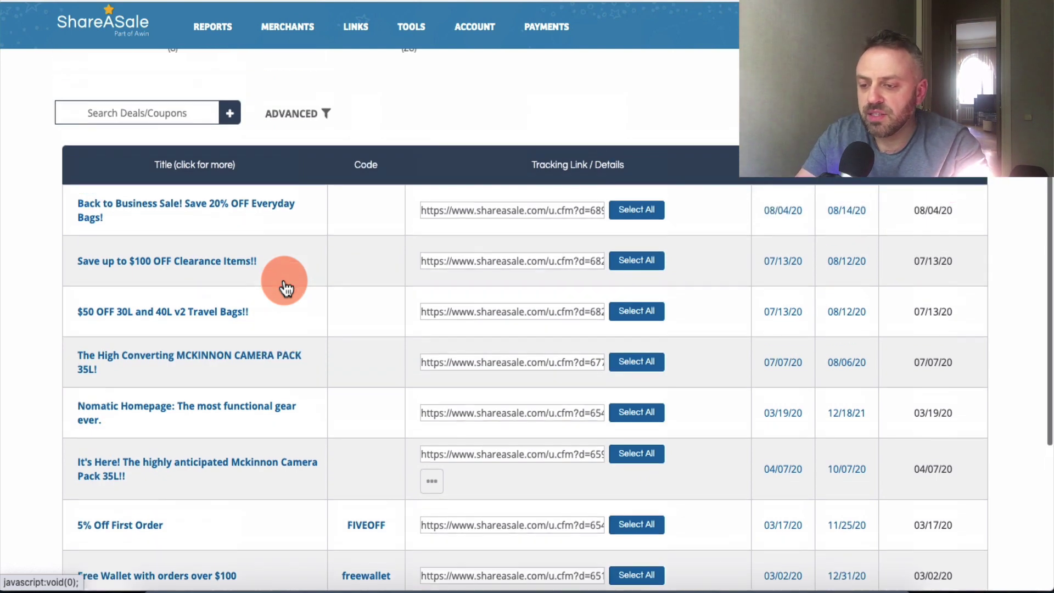
Revisit NOMATIC.com's banners and return to its list of text links.
{"action": "left_click", "coordinate": [409, 102]}
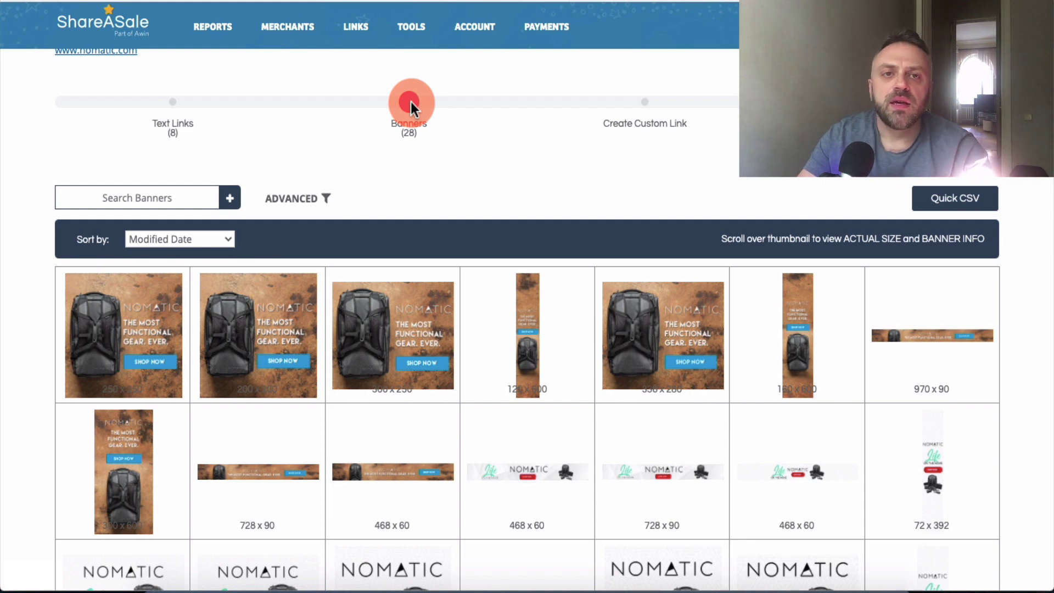
{"action": "left_click", "coordinate": [173, 102]}
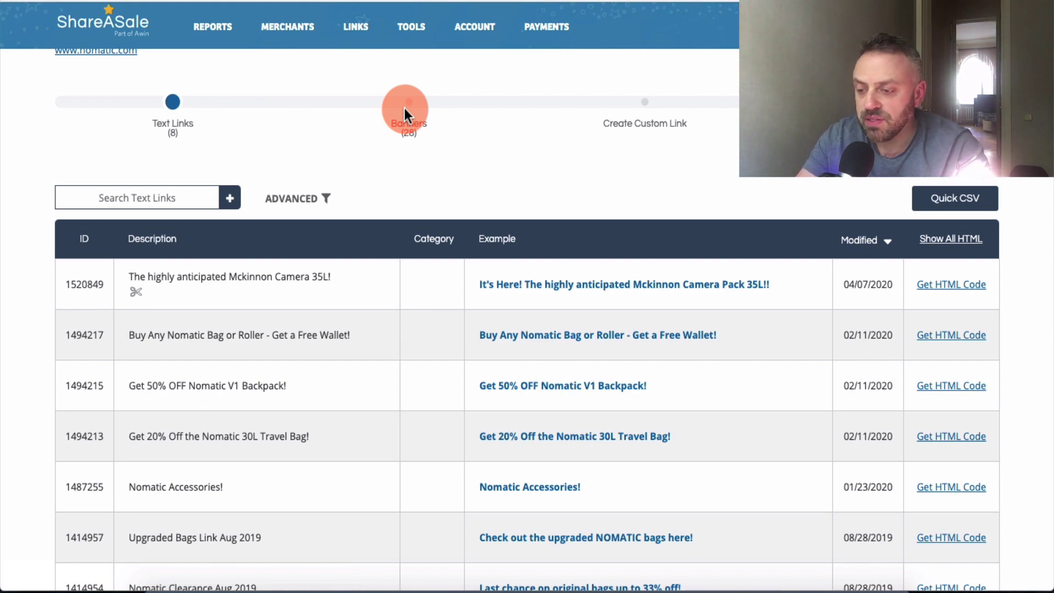
{"action": "scroll", "coordinate": [344, 371], "scroll_direction": "down", "scroll_amount": 1}
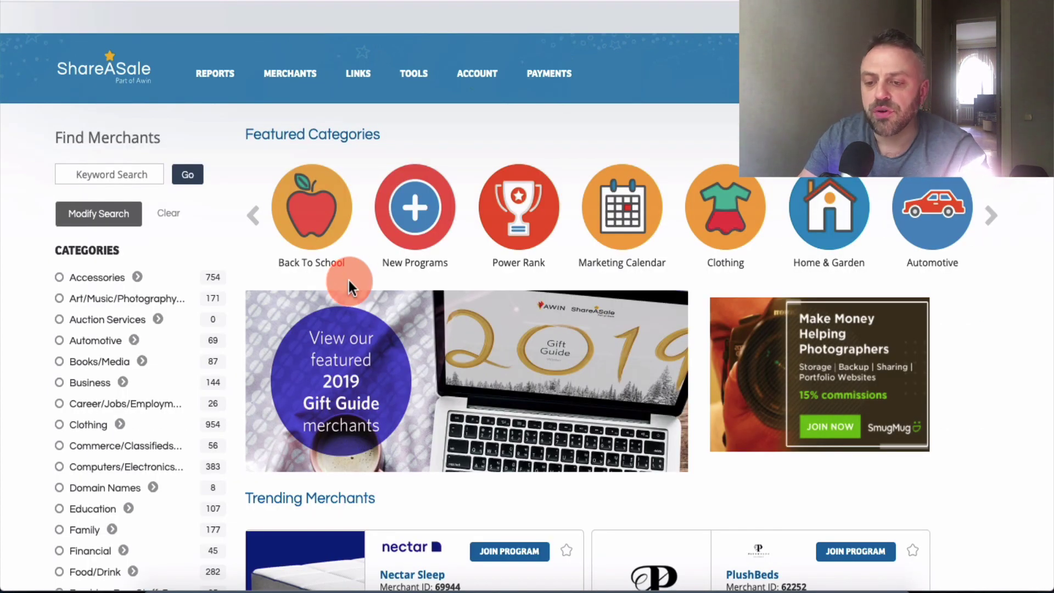
Look through the category list on the Find Merchants page and open the Accessories category.
{"action": "scroll", "coordinate": [305, 364], "scroll_direction": "down", "scroll_amount": 3}
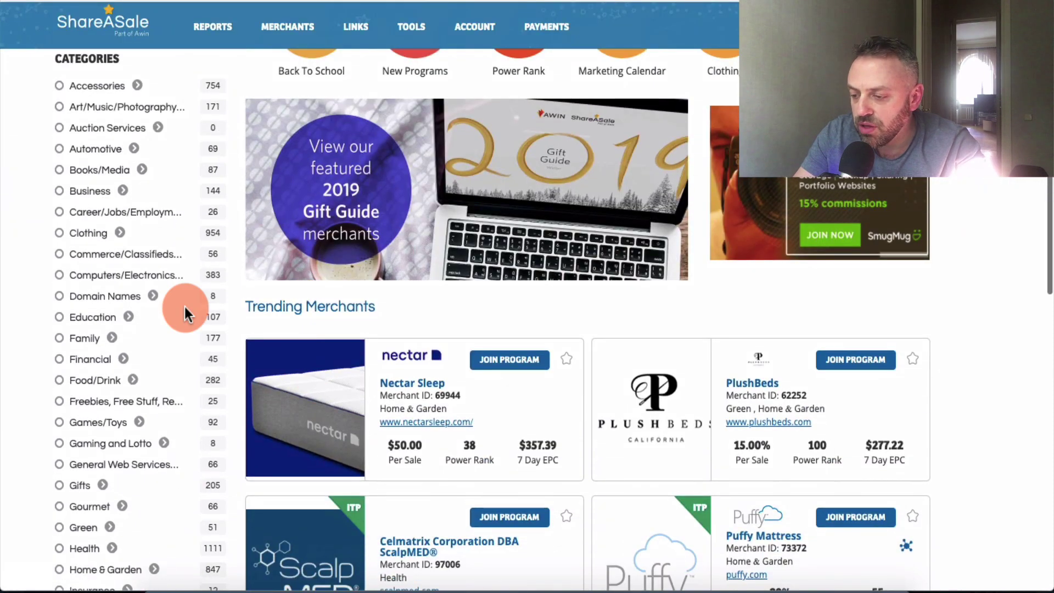
{"action": "scroll", "coordinate": [109, 219], "scroll_direction": "down", "scroll_amount": 2}
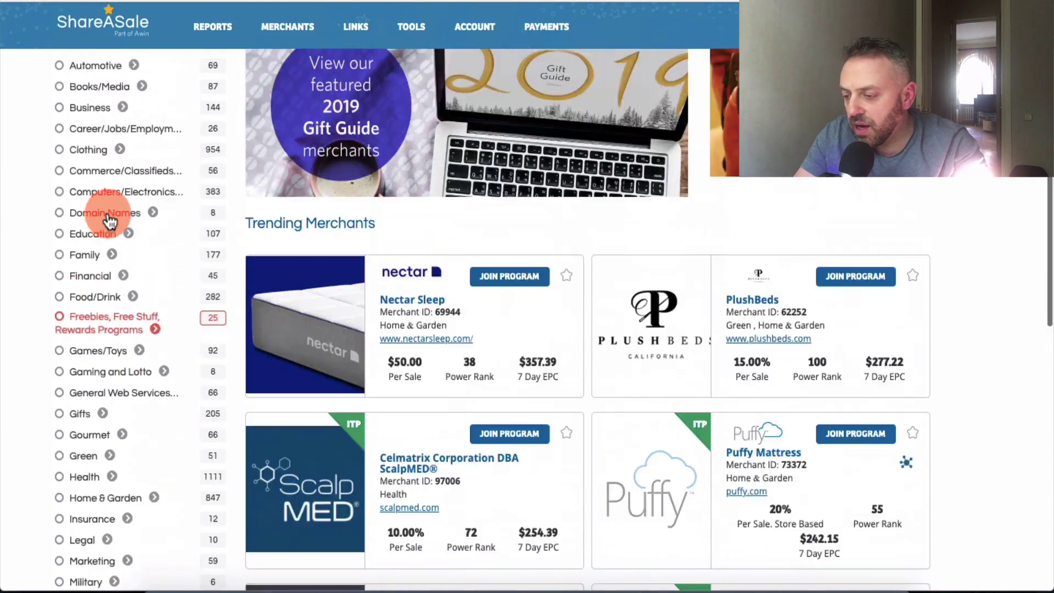
{"action": "scroll", "coordinate": [113, 197], "scroll_direction": "up", "scroll_amount": 3}
{"action": "left_click", "coordinate": [100, 146]}
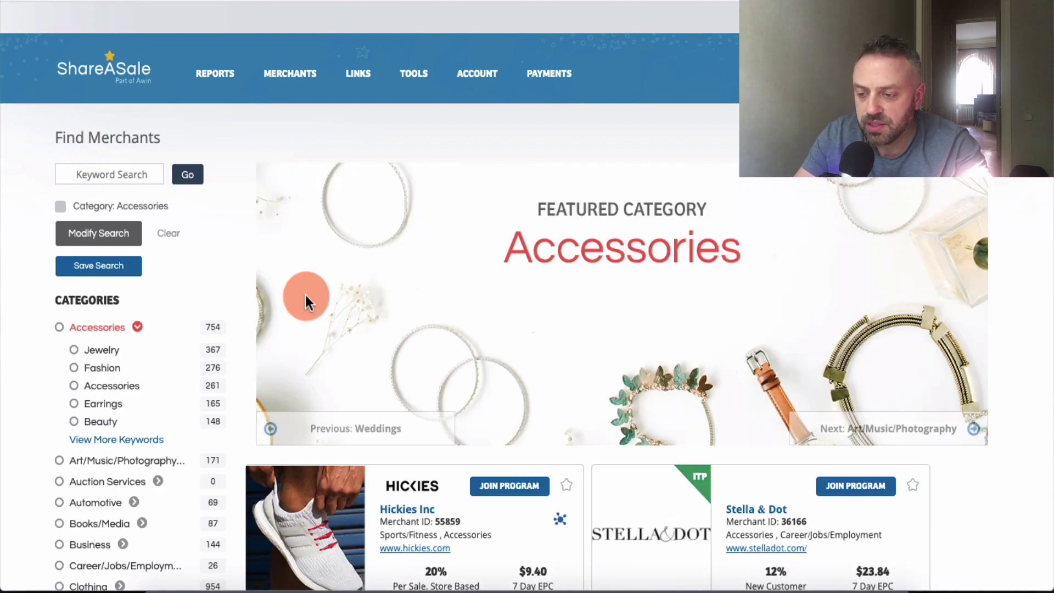
Browse the featured and listed merchants in the Accessories category, including their commissions and program keywords.
{"action": "scroll", "coordinate": [489, 299], "scroll_direction": "down", "scroll_amount": 5}
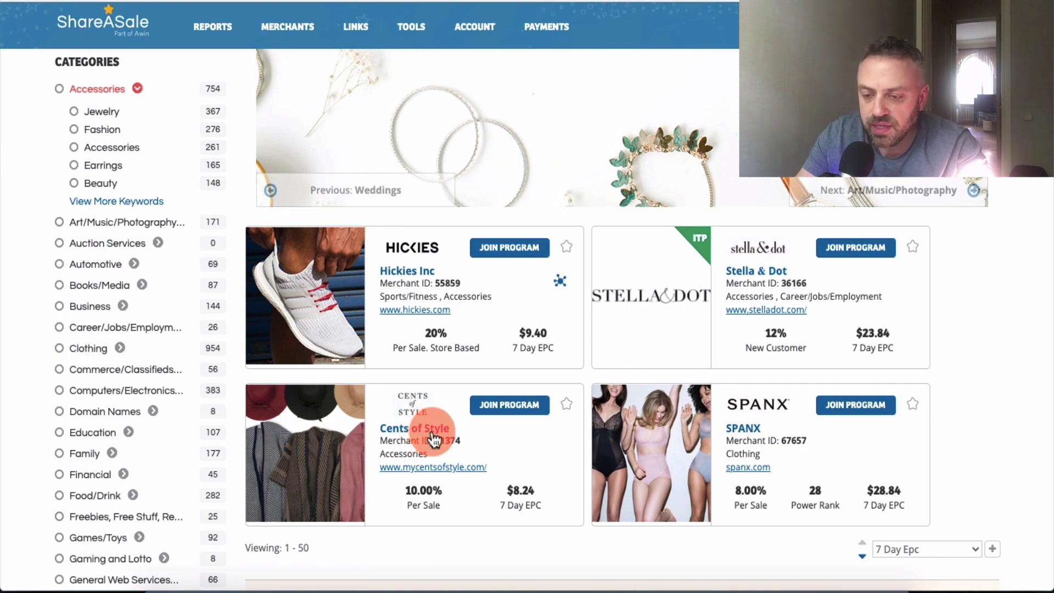
{"action": "scroll", "coordinate": [433, 300], "scroll_direction": "down", "scroll_amount": 8}
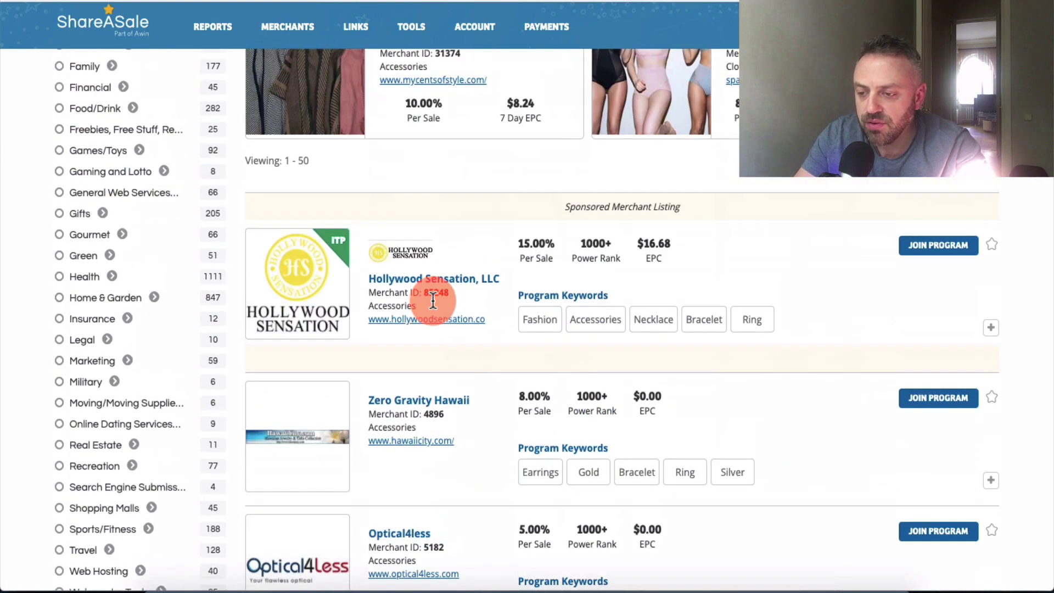
{"action": "scroll", "coordinate": [432, 300], "scroll_direction": "down", "scroll_amount": 15}
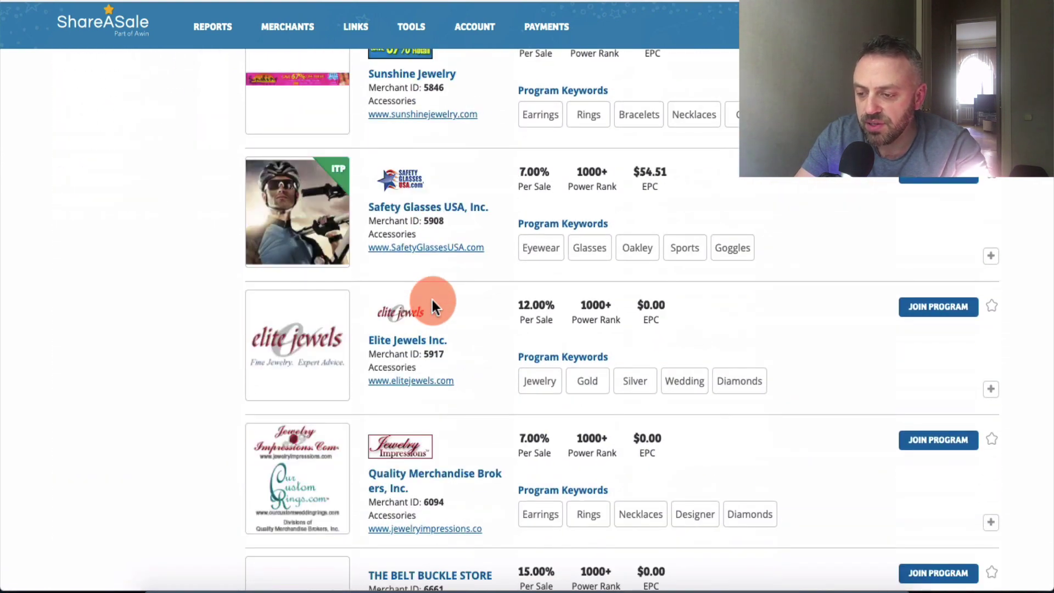
{"action": "scroll", "coordinate": [432, 300], "scroll_direction": "down", "scroll_amount": 20}
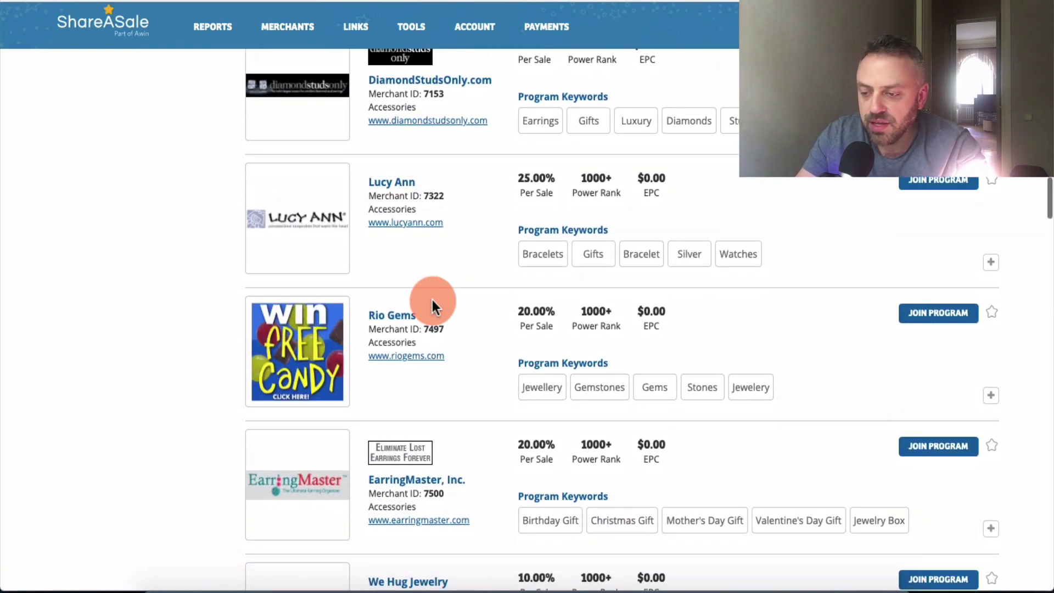
{"action": "scroll", "coordinate": [433, 300], "scroll_direction": "down", "scroll_amount": 9}
{"action": "scroll", "coordinate": [432, 300], "scroll_direction": "down", "scroll_amount": 14}
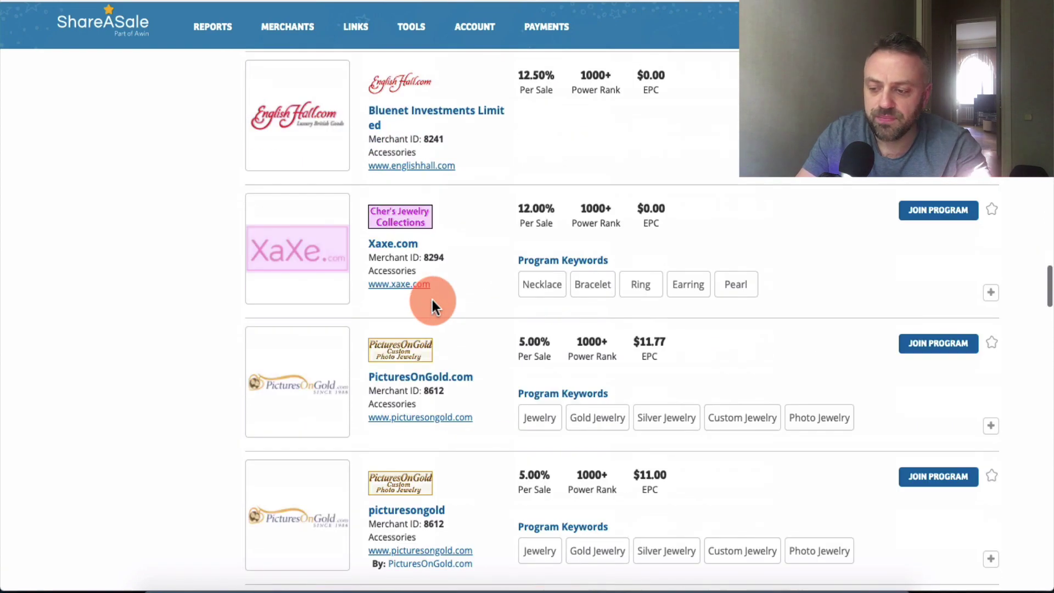
{"action": "scroll", "coordinate": [433, 300], "scroll_direction": "down", "scroll_amount": 12}
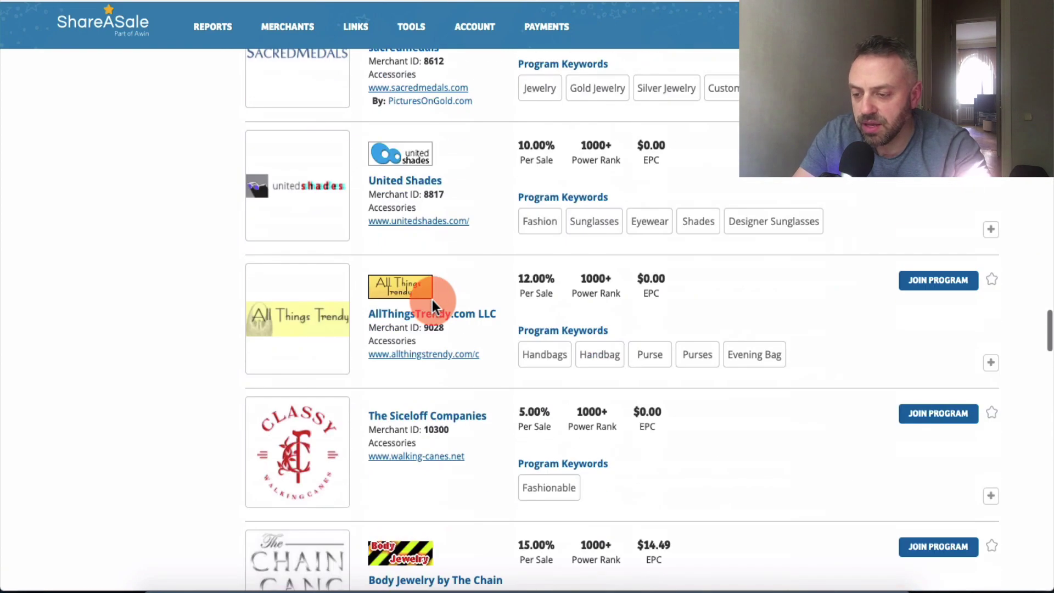
{"action": "scroll", "coordinate": [432, 299], "scroll_direction": "down", "scroll_amount": 10}
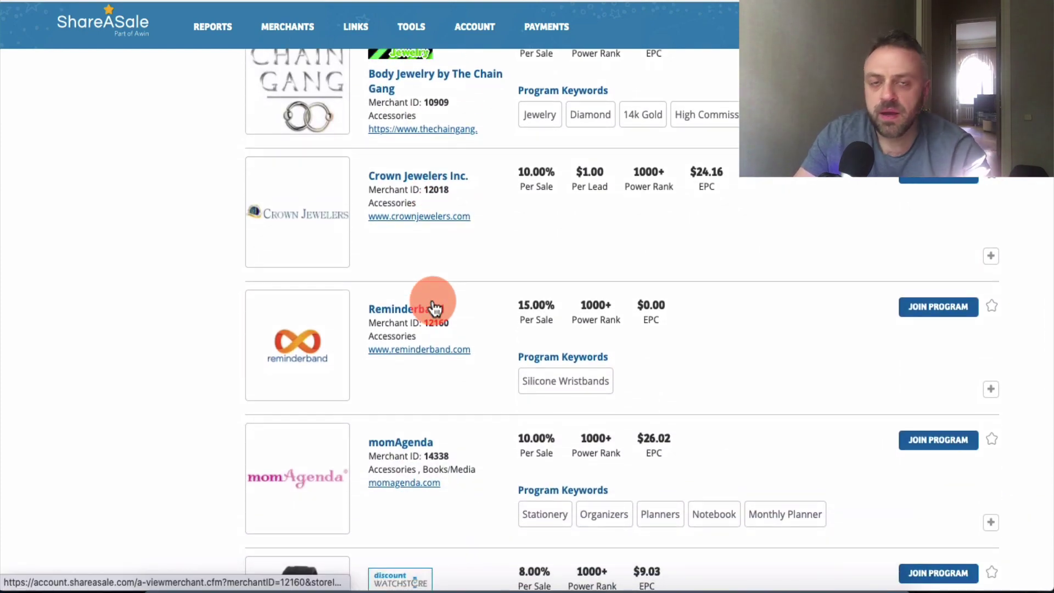
Compare the commission and EPC figures of Accessories merchants such as momAgenda, DiscountWatchStore.com and GlassesShop.
{"action": "scroll", "coordinate": [435, 308], "scroll_direction": "down", "scroll_amount": 7}
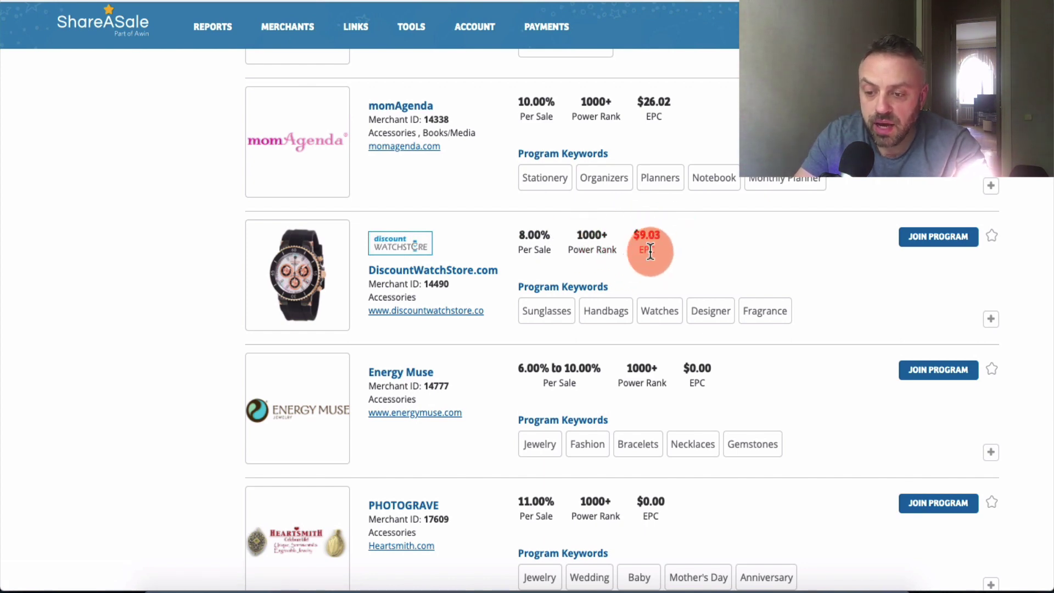
{"action": "scroll", "coordinate": [672, 104], "scroll_direction": "up", "scroll_amount": 2}
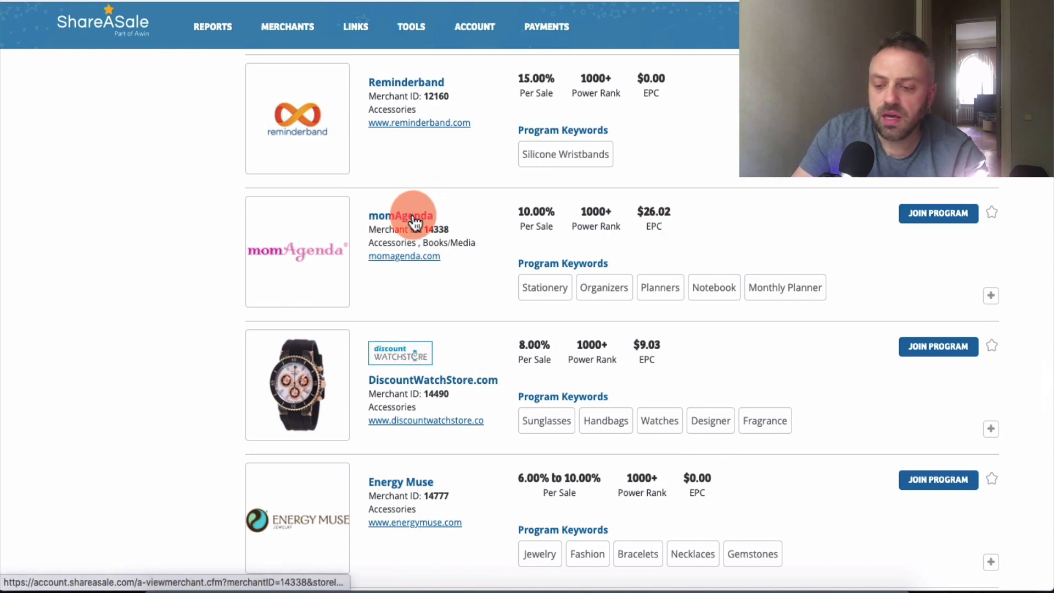
{"action": "scroll", "coordinate": [413, 217], "scroll_direction": "down", "scroll_amount": 10}
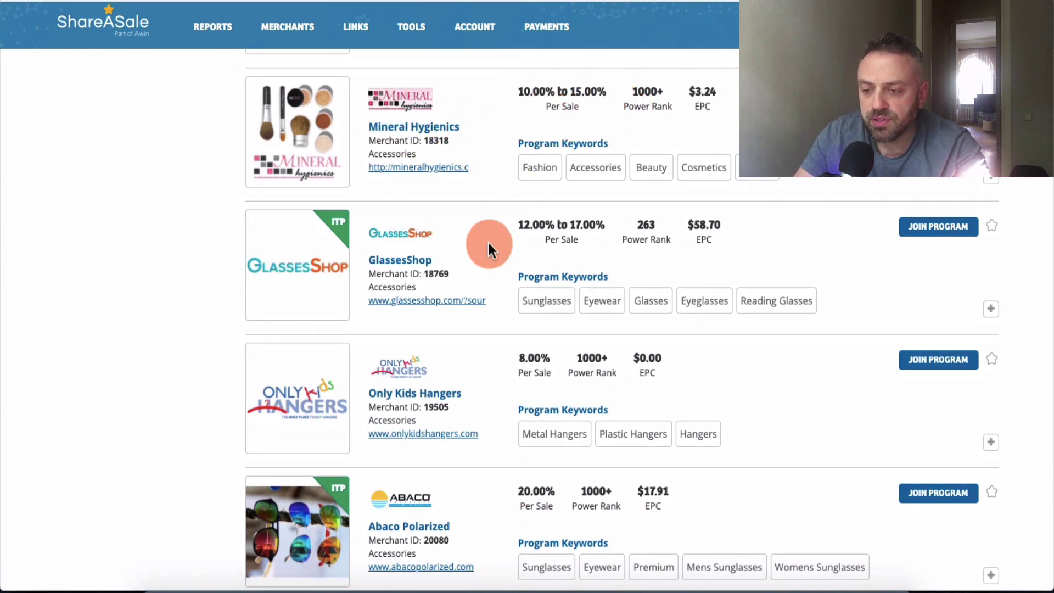
{"action": "scroll", "coordinate": [488, 240], "scroll_direction": "down", "scroll_amount": 5}
{"action": "scroll", "coordinate": [487, 241], "scroll_direction": "up", "scroll_amount": 20}
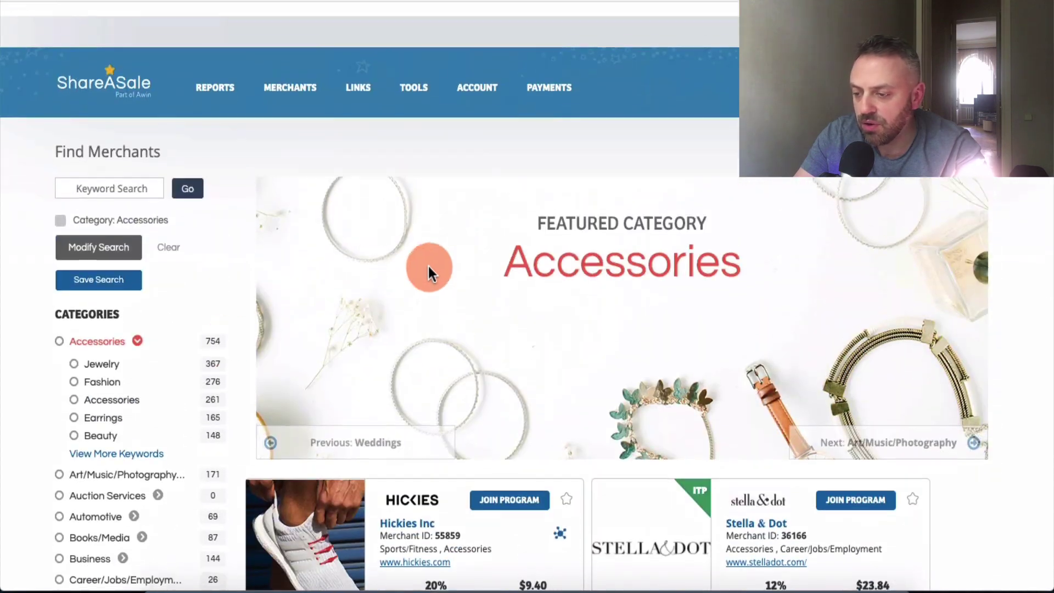
Switch the merchant listing from Accessories to the Automotive category.
{"action": "scroll", "coordinate": [207, 345], "scroll_direction": "down", "scroll_amount": 7}
{"action": "scroll", "coordinate": [160, 329], "scroll_direction": "up", "scroll_amount": 2}
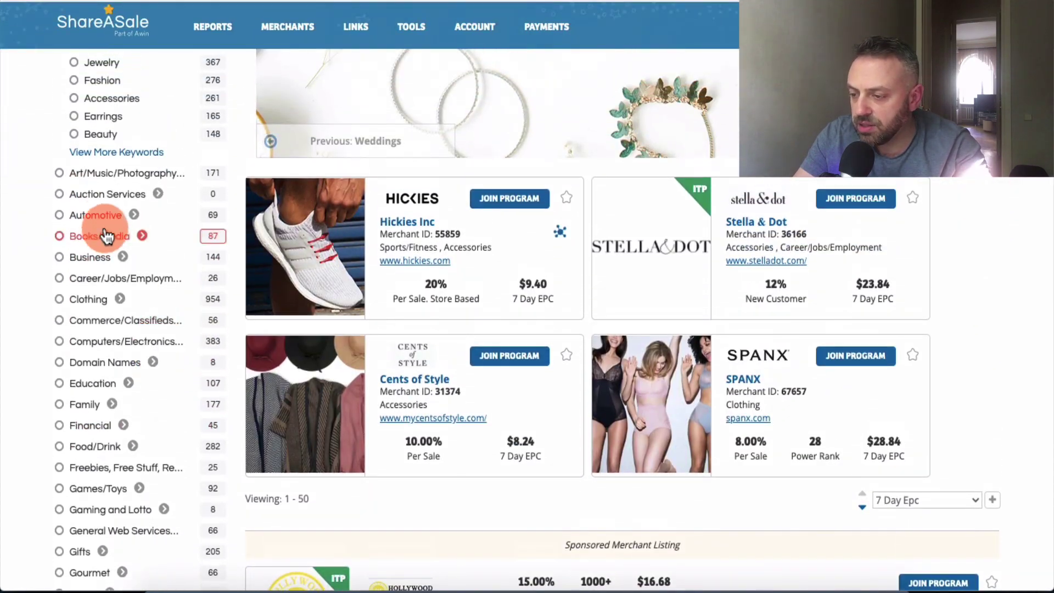
{"action": "left_click", "coordinate": [100, 216]}
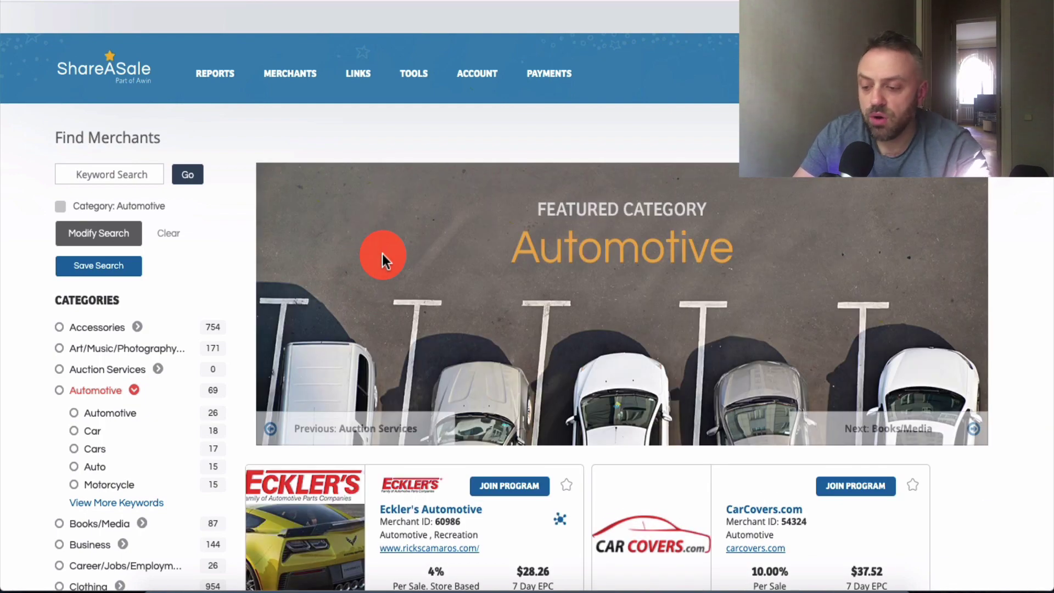
Review the featured and listed Automotive merchants, and view the criteria available for sorting the listing.
{"action": "scroll", "coordinate": [415, 326], "scroll_direction": "down", "scroll_amount": 5}
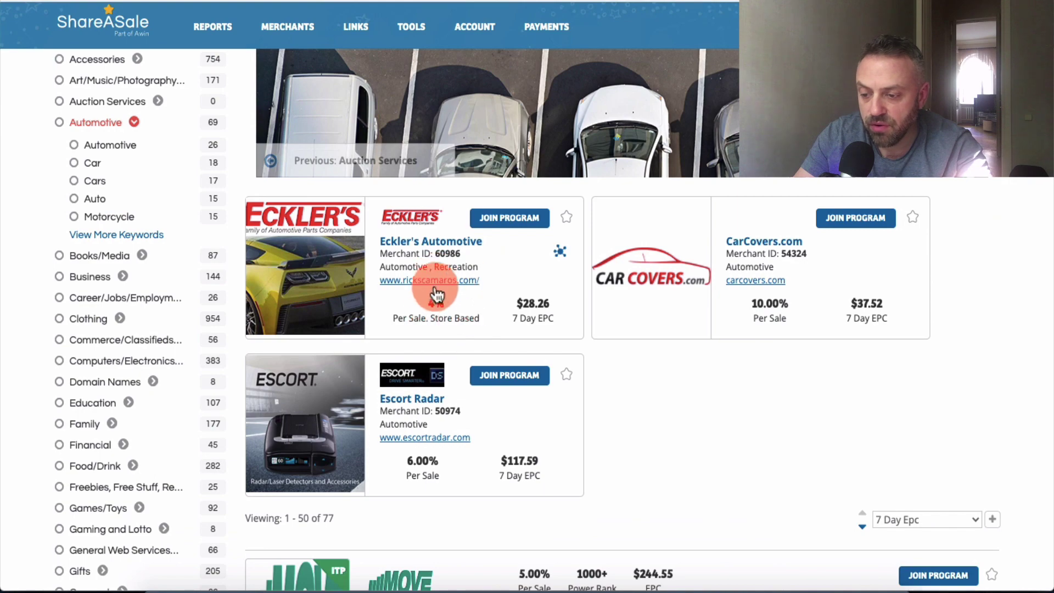
{"action": "scroll", "coordinate": [433, 286], "scroll_direction": "down", "scroll_amount": 6}
{"action": "scroll", "coordinate": [483, 321], "scroll_direction": "down", "scroll_amount": 5}
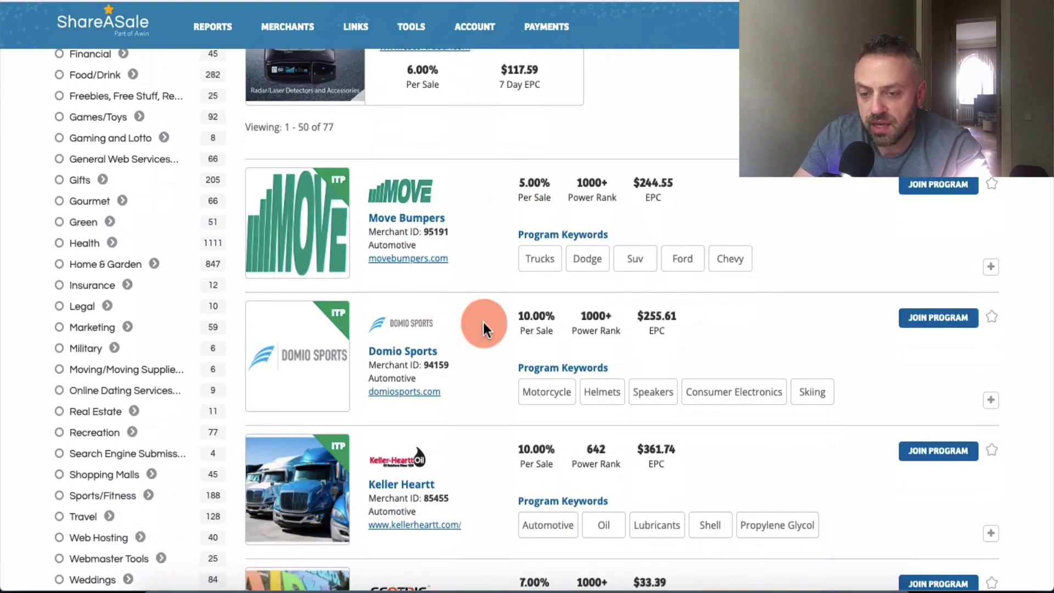
{"action": "scroll", "coordinate": [482, 330], "scroll_direction": "up", "scroll_amount": 5}
{"action": "scroll", "coordinate": [482, 327], "scroll_direction": "up", "scroll_amount": 1}
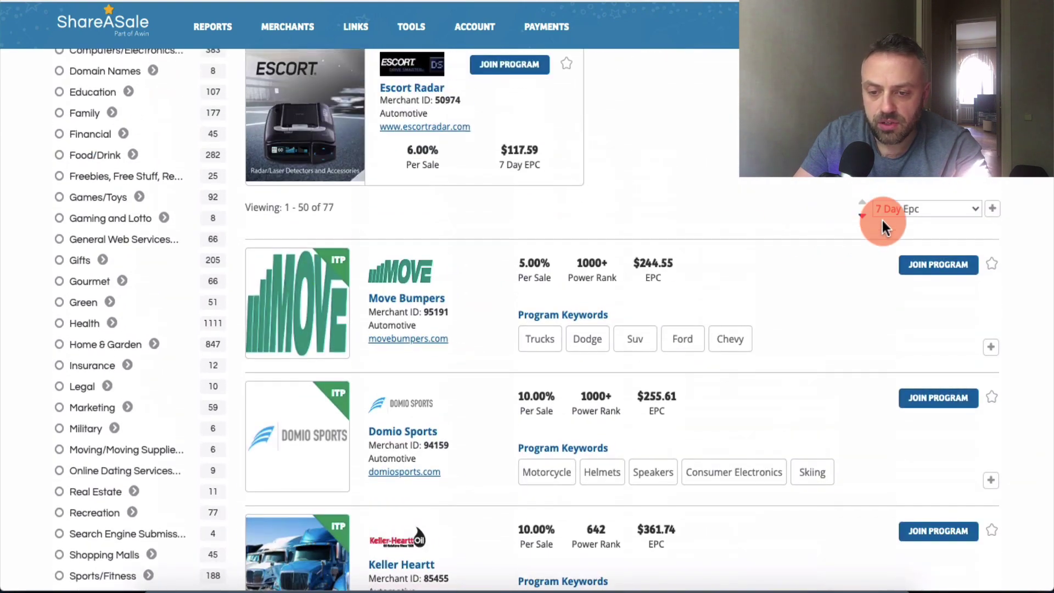
{"action": "left_click", "coordinate": [927, 208]}
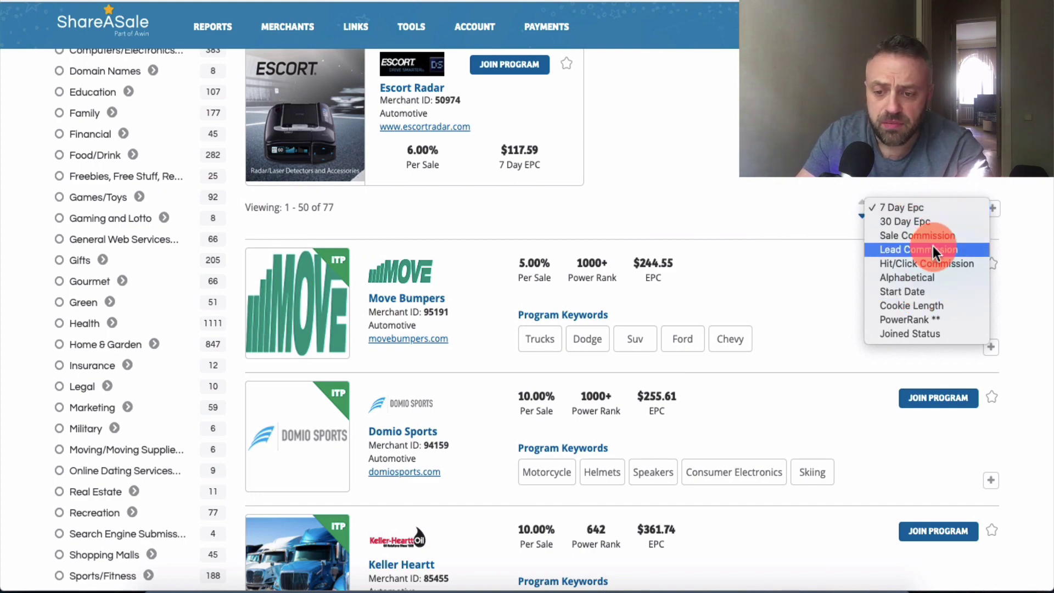
{"action": "left_click", "coordinate": [744, 178]}
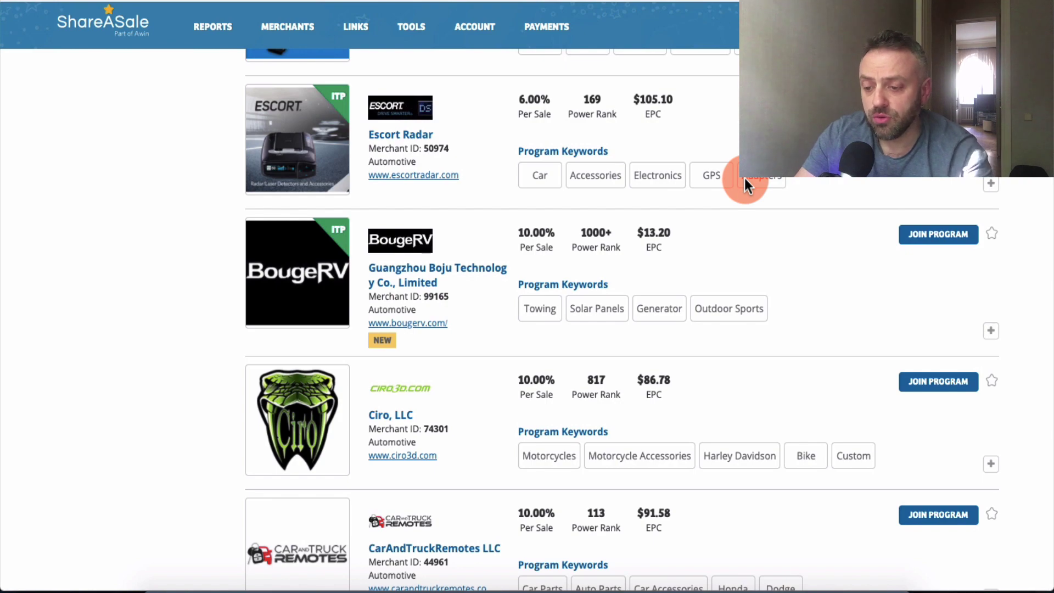
Compare the commission, Power Rank and EPC of Automotive merchants such as Rugged Geek, Ciro and Escort Radar.
{"action": "scroll", "coordinate": [486, 327], "scroll_direction": "down", "scroll_amount": 4}
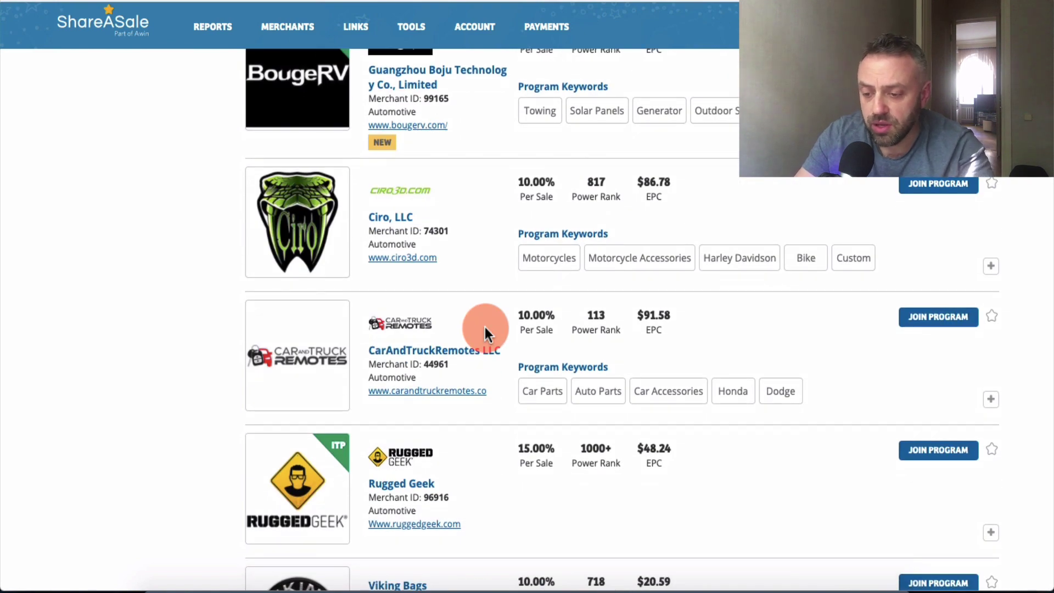
{"action": "scroll", "coordinate": [539, 348], "scroll_direction": "down", "scroll_amount": 6}
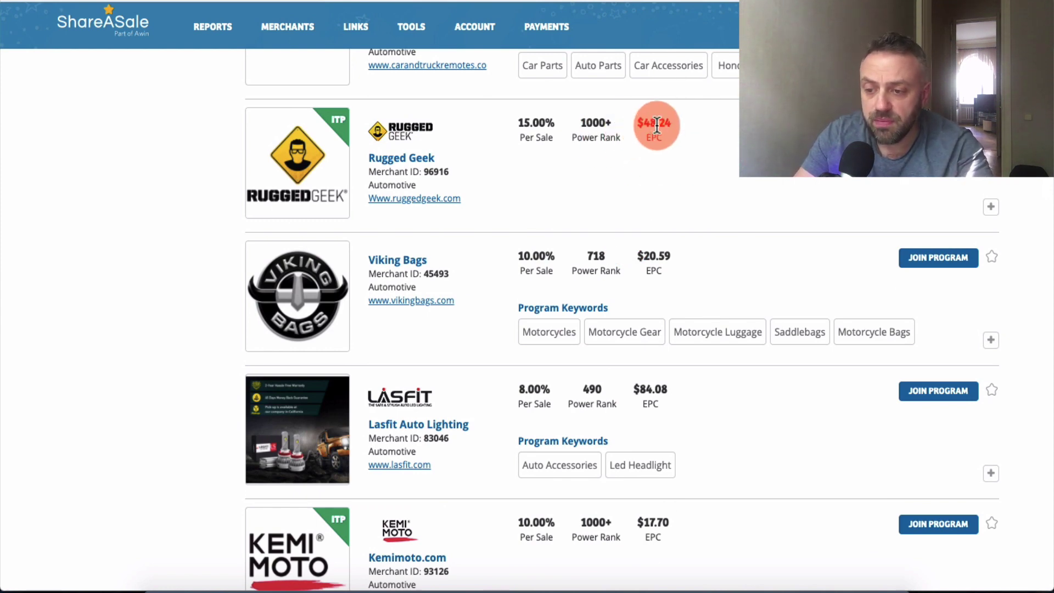
{"action": "scroll", "coordinate": [659, 164], "scroll_direction": "up", "scroll_amount": 1}
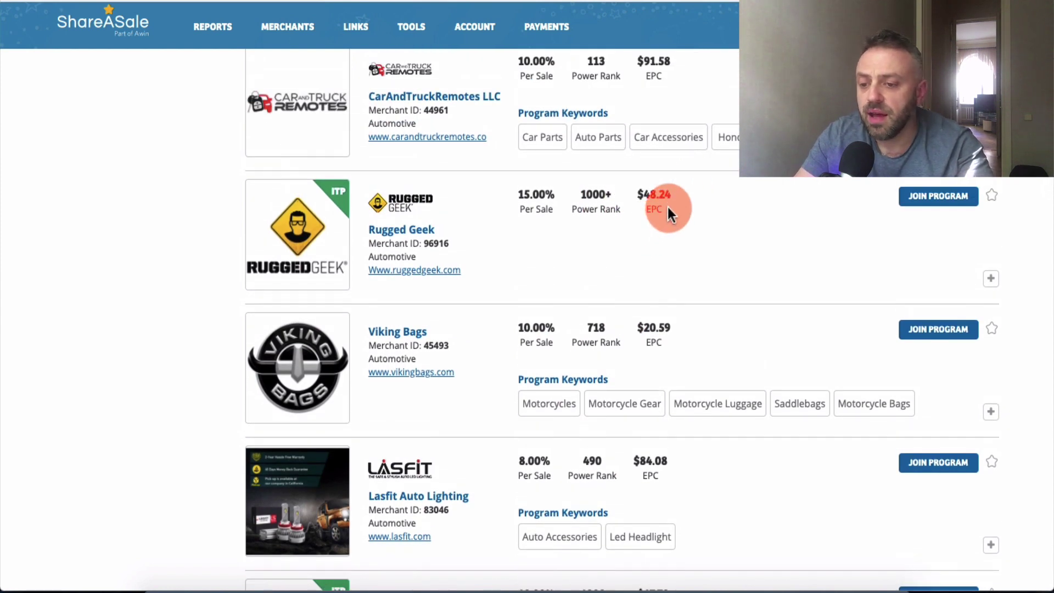
{"action": "scroll", "coordinate": [667, 206], "scroll_direction": "up", "scroll_amount": 3}
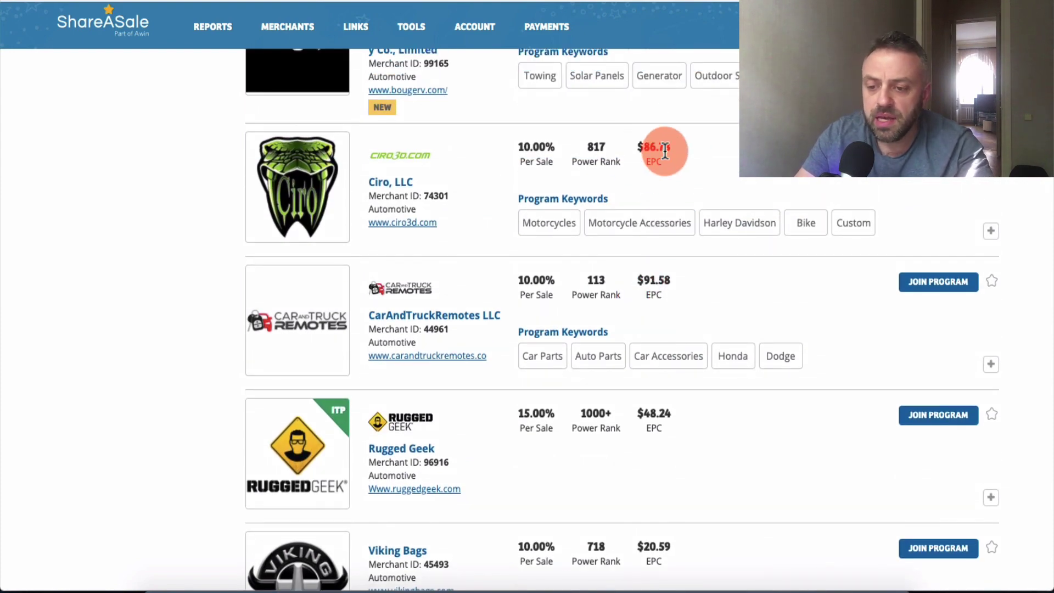
{"action": "scroll", "coordinate": [665, 152], "scroll_direction": "up", "scroll_amount": 5}
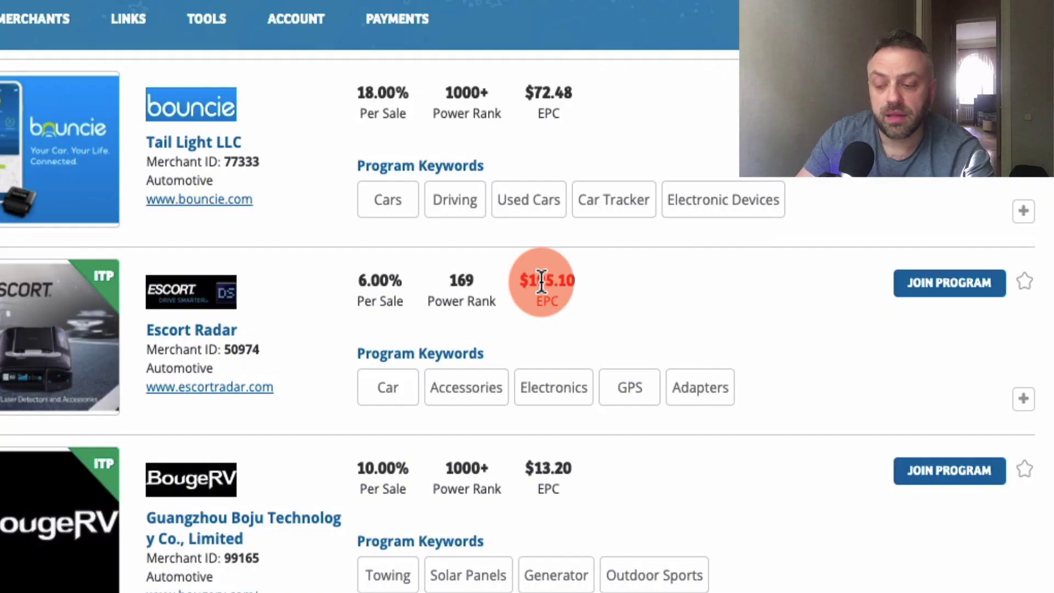
{"action": "scroll", "coordinate": [541, 283], "scroll_direction": "up", "scroll_amount": 15}
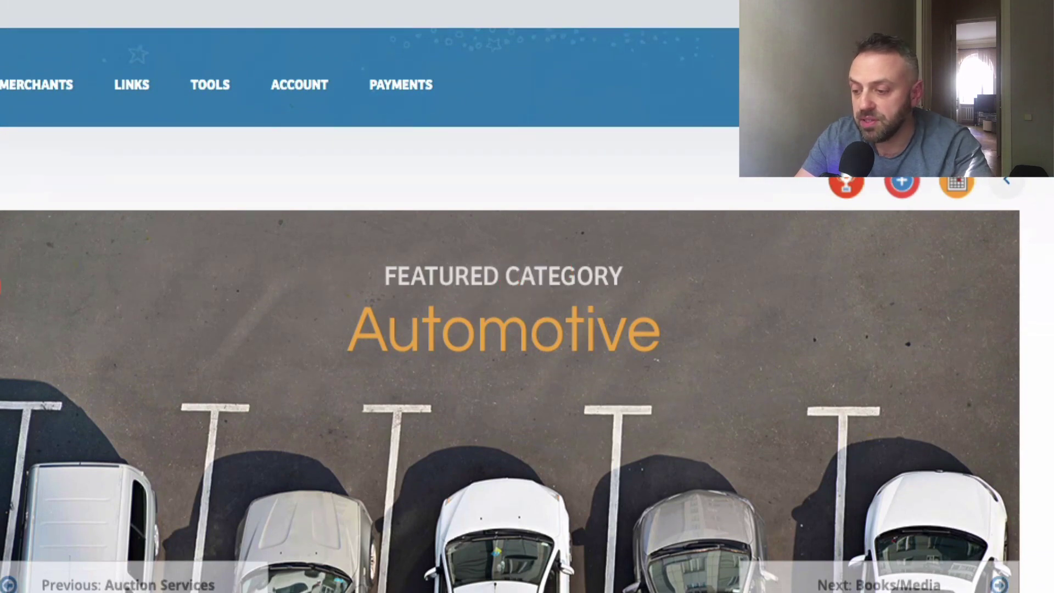
Switch the merchant listing to the Business category and compare the commission, Power Rank and EPC of merchants such as ZenBusiness and Deluxe.
{"action": "scroll", "coordinate": [5, 285], "scroll_direction": "down", "scroll_amount": 6}
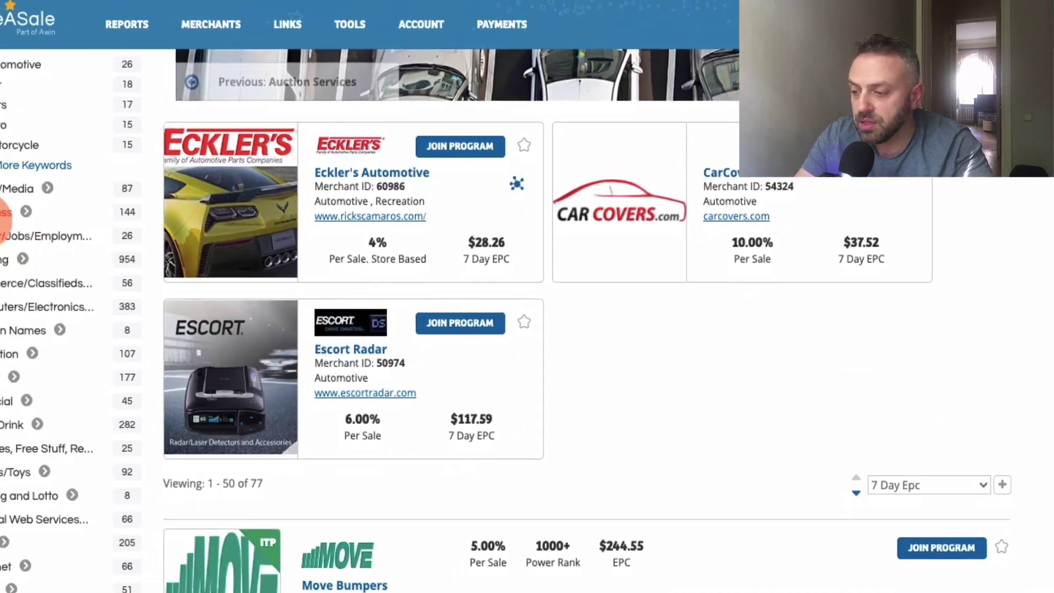
{"action": "left_click", "coordinate": [76, 200]}
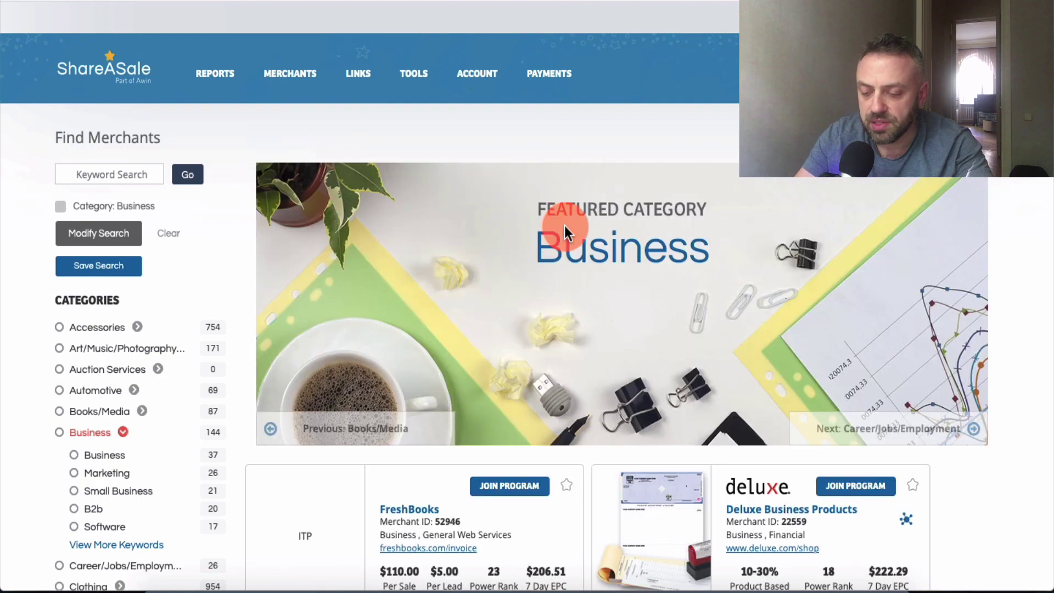
{"action": "scroll", "coordinate": [564, 226], "scroll_direction": "down", "scroll_amount": 5}
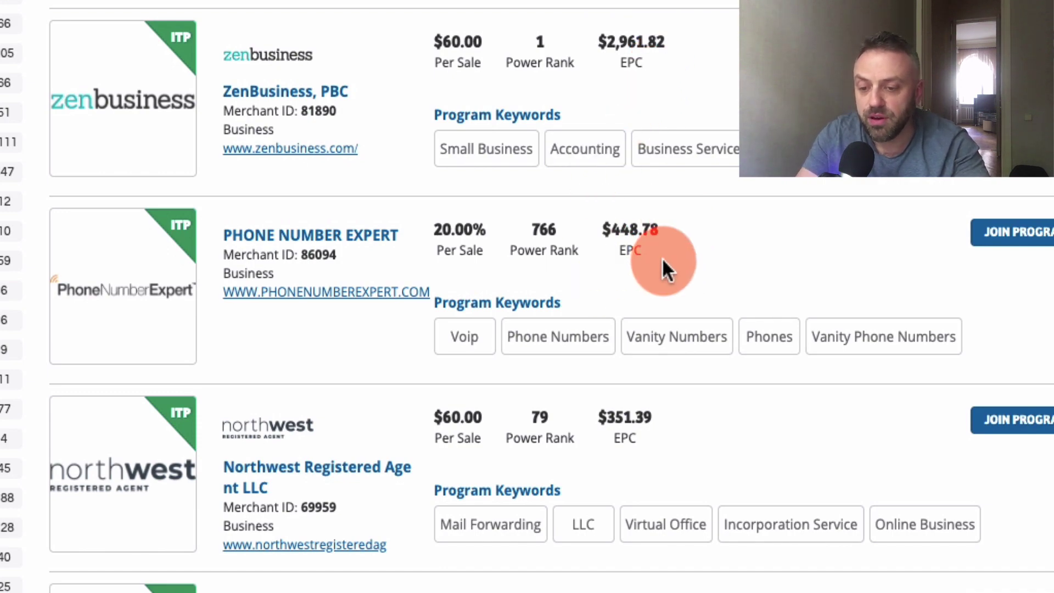
{"action": "scroll", "coordinate": [663, 264], "scroll_direction": "down", "scroll_amount": 15}
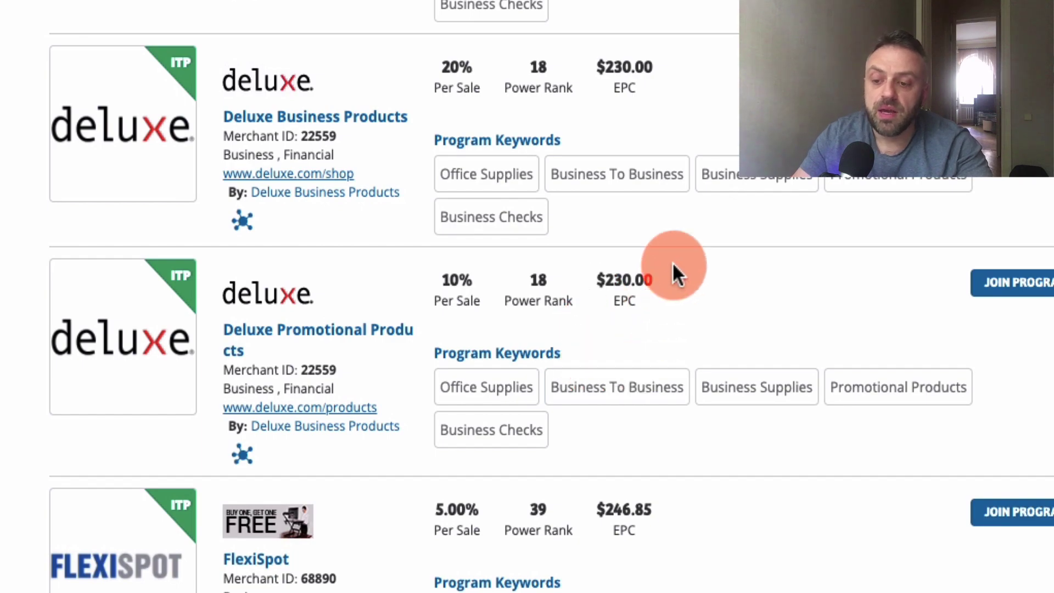
{"action": "scroll", "coordinate": [596, 263], "scroll_direction": "up", "scroll_amount": 20}
{"action": "scroll", "coordinate": [595, 262], "scroll_direction": "up", "scroll_amount": 8}
Look through the remaining merchant categories and switch the listing from Business to Travel.
{"action": "scroll", "coordinate": [597, 270], "scroll_direction": "down", "scroll_amount": 6}
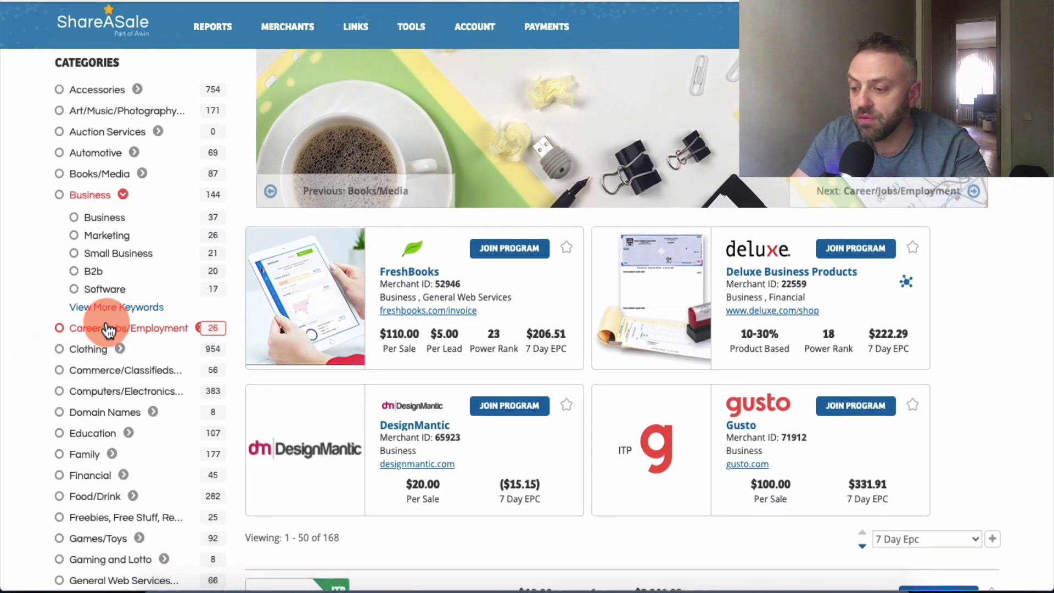
{"action": "scroll", "coordinate": [108, 330], "scroll_direction": "down", "scroll_amount": 8}
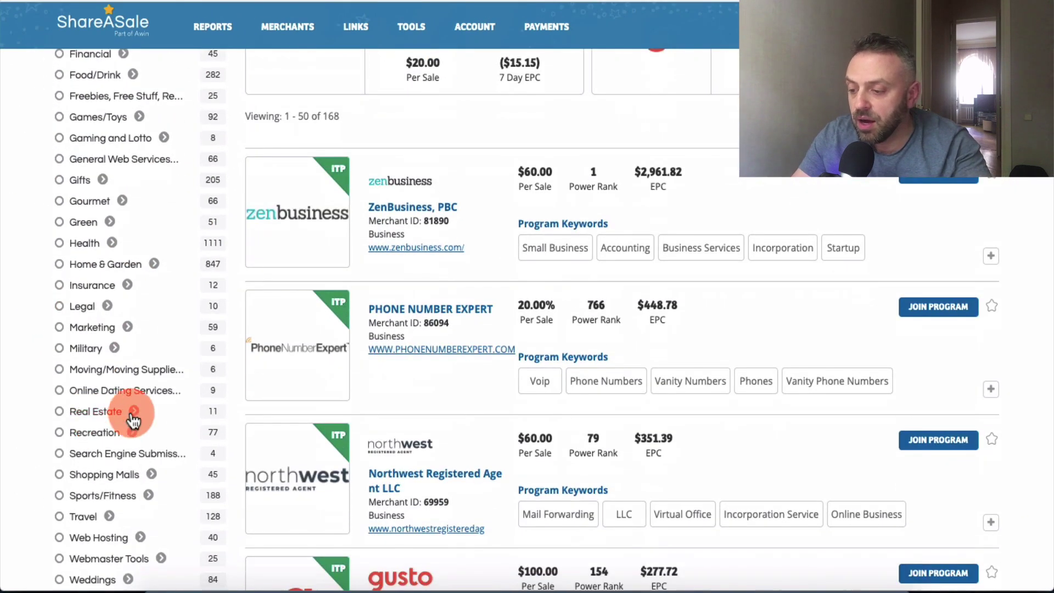
{"action": "scroll", "coordinate": [106, 430], "scroll_direction": "down", "scroll_amount": 4}
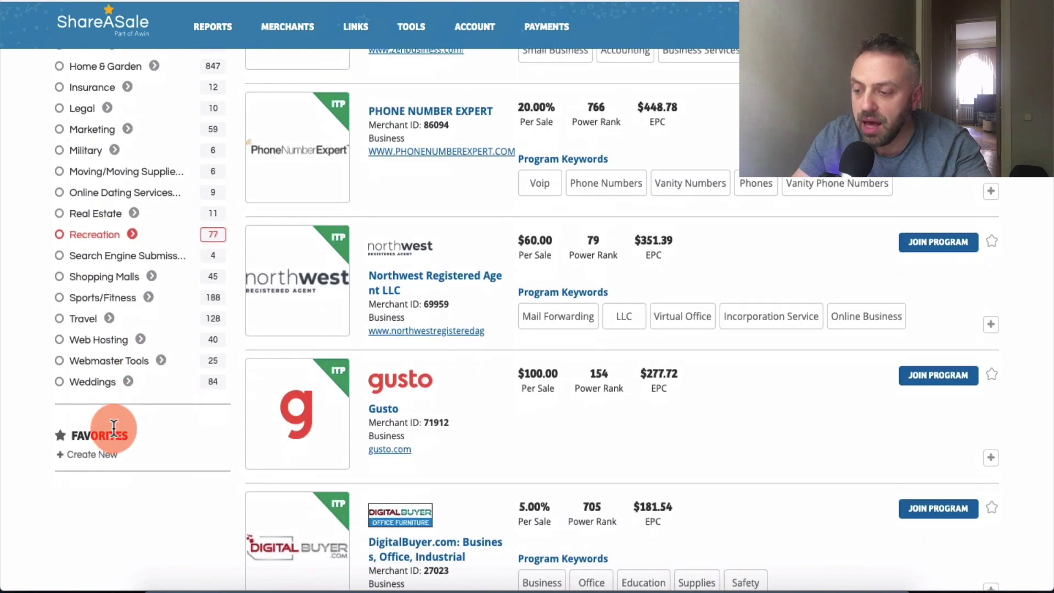
{"action": "left_click", "coordinate": [89, 320]}
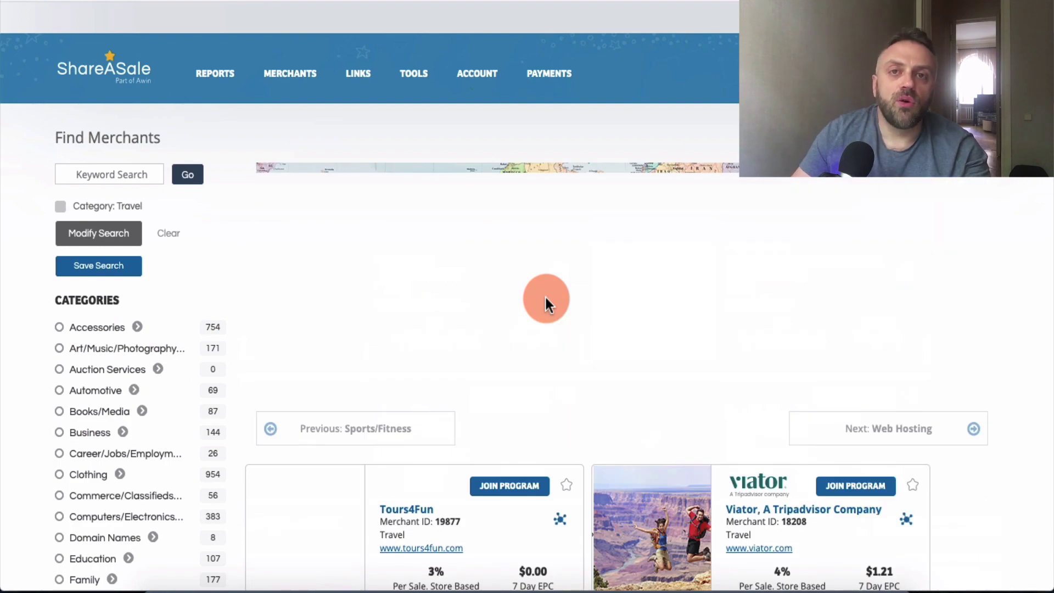
Review the commission and EPC of Travel merchants such as Tours4Fun, Viator, RoamRight and TurnKey Vacation Rentals.
{"action": "scroll", "coordinate": [545, 298], "scroll_direction": "down", "scroll_amount": 4}
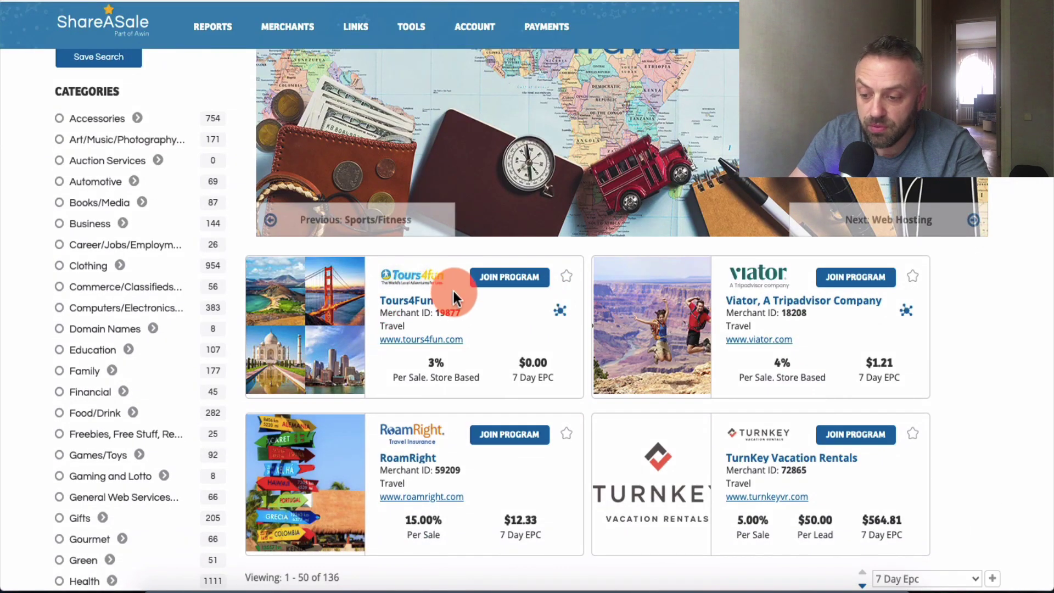
{"action": "scroll", "coordinate": [419, 452], "scroll_direction": "down", "scroll_amount": 3}
{"action": "scroll", "coordinate": [419, 452], "scroll_direction": "down", "scroll_amount": 15}
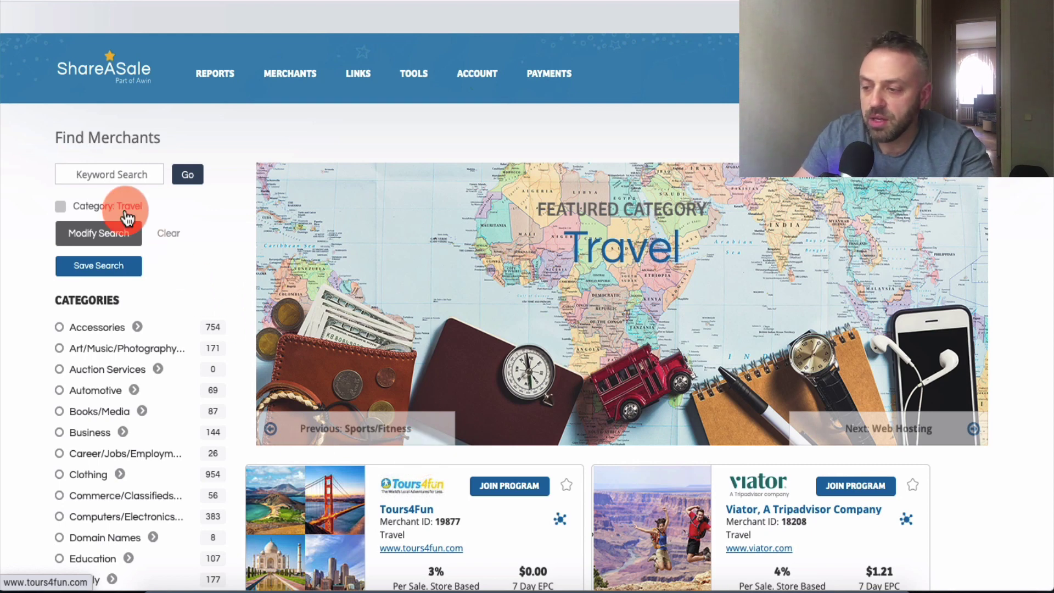
Search the Travel merchants for NOMATIC.com using the suggested keyword, and view the matching results.
{"action": "type", "text": "nomatic"}
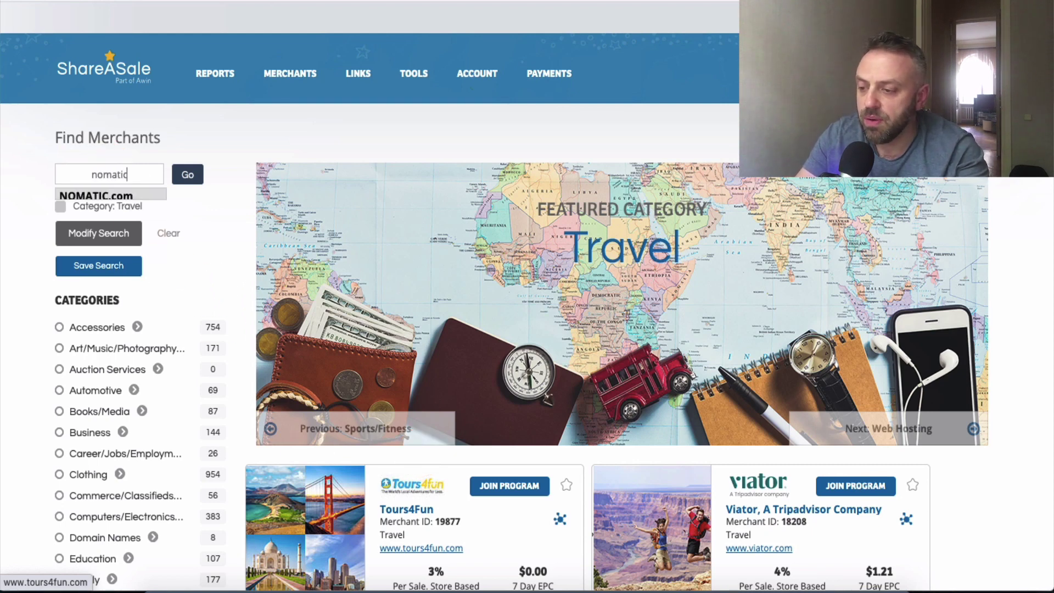
{"action": "left_click", "coordinate": [103, 177]}
{"action": "left_click", "coordinate": [97, 195]}
{"action": "left_click", "coordinate": [184, 175]}
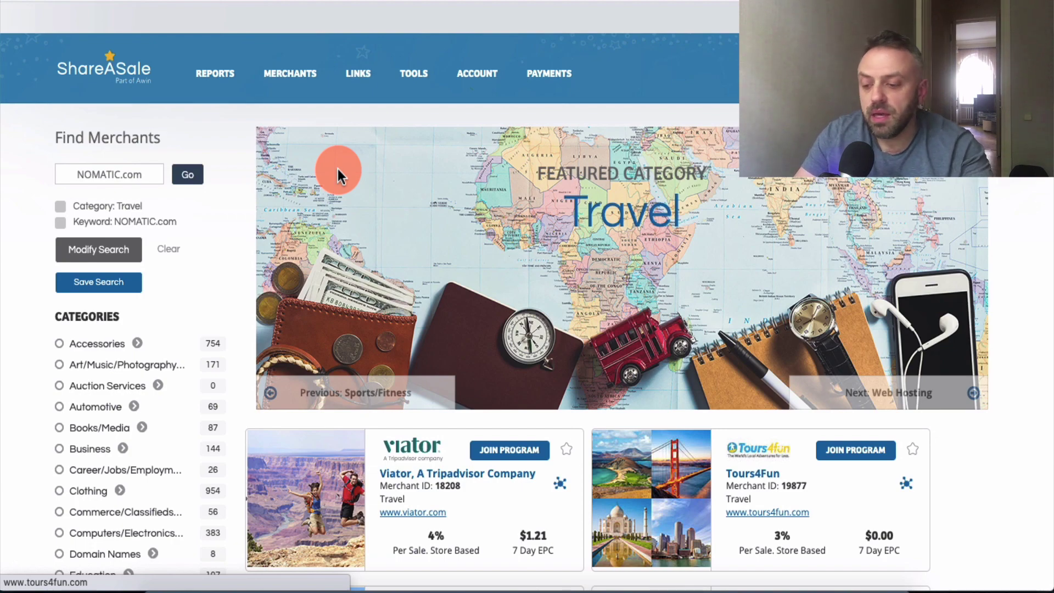
{"action": "scroll", "coordinate": [337, 170], "scroll_direction": "down", "scroll_amount": 15}
{"action": "scroll", "coordinate": [338, 170], "scroll_direction": "up", "scroll_amount": 10}
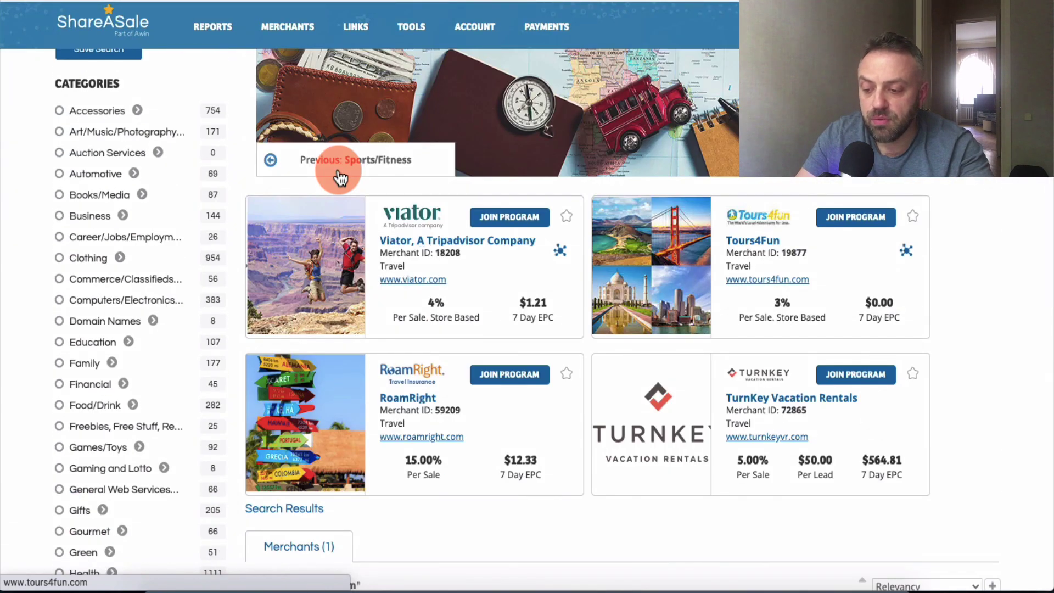
{"action": "scroll", "coordinate": [338, 171], "scroll_direction": "down", "scroll_amount": 7}
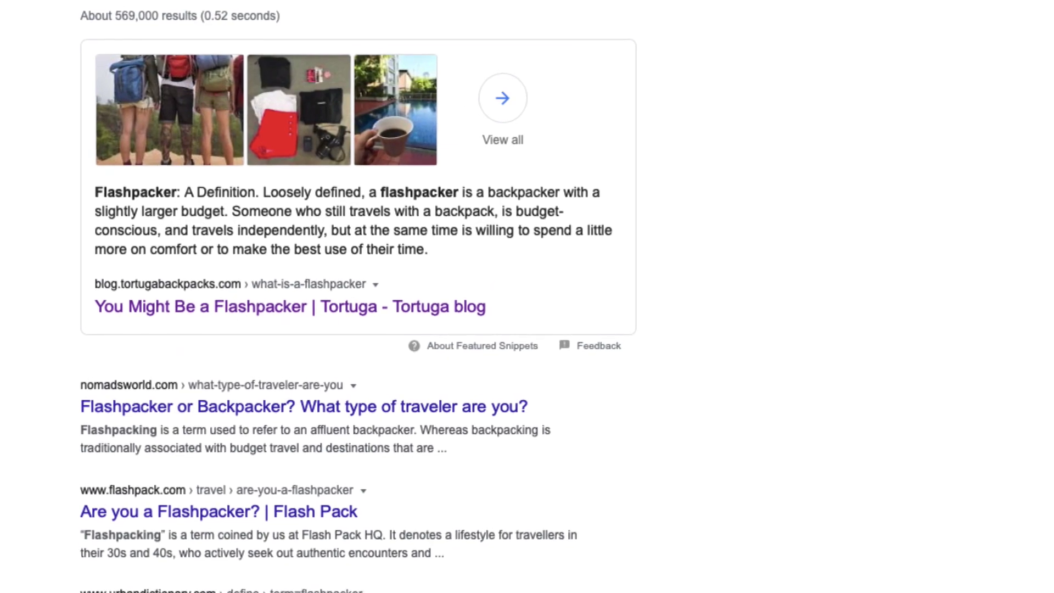
Examine the Nomatic store's home page, including the accessories range, best sellers with their prices, and the company links.
{"action": "left_click", "coordinate": [434, 333]}
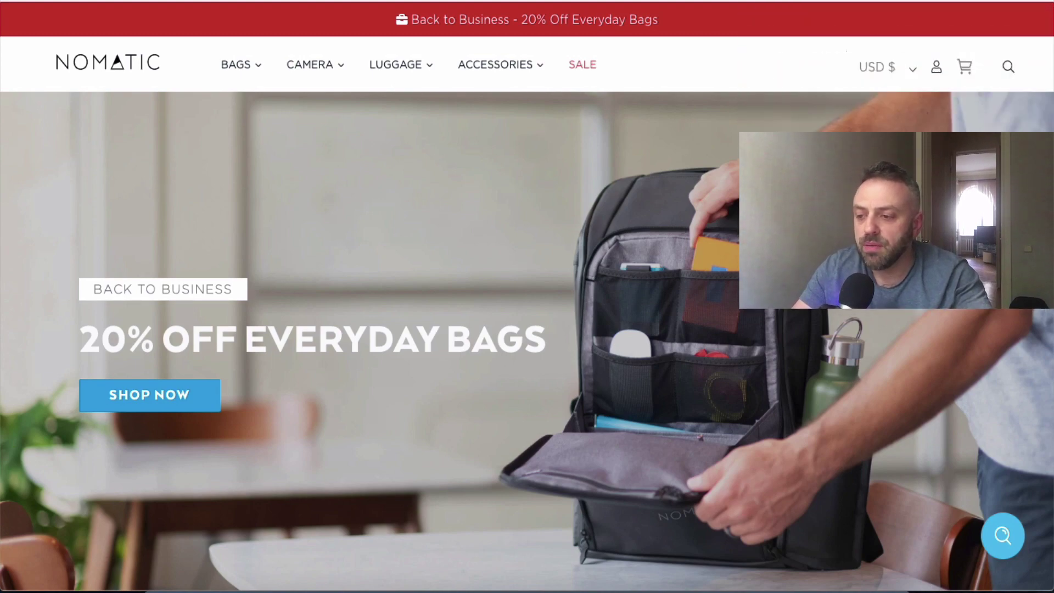
{"action": "mouse_move", "coordinate": [500, 64]}
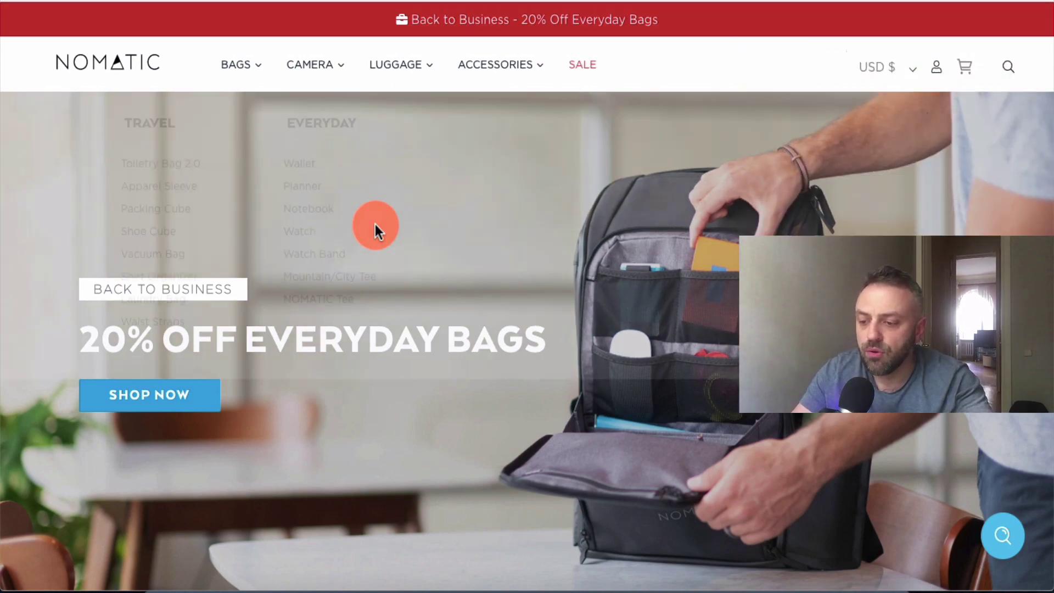
{"action": "scroll", "coordinate": [420, 449], "scroll_direction": "down", "scroll_amount": 10}
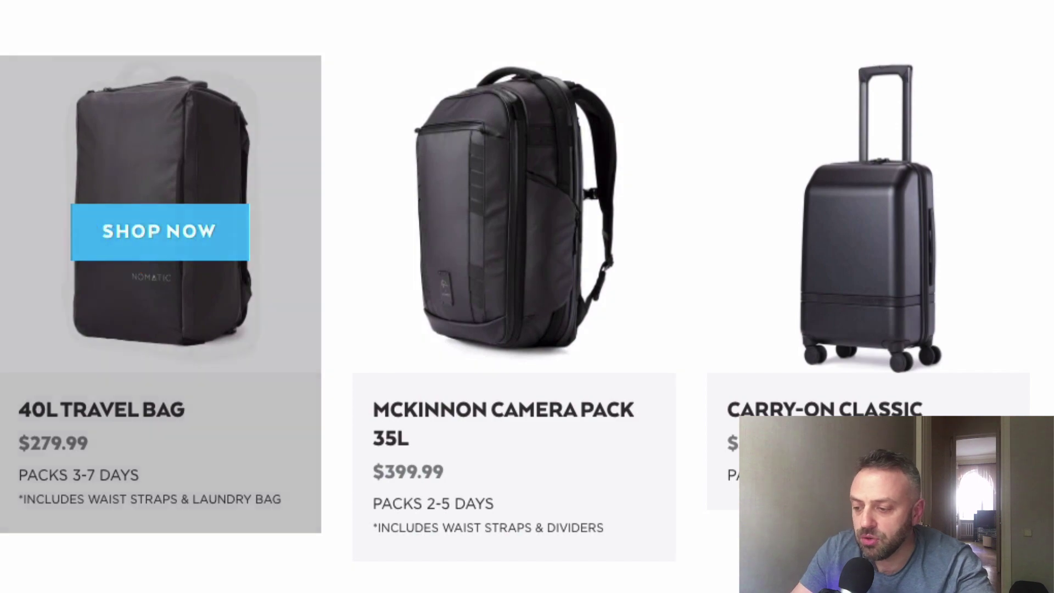
{"action": "scroll", "coordinate": [535, 247], "scroll_direction": "up", "scroll_amount": 4}
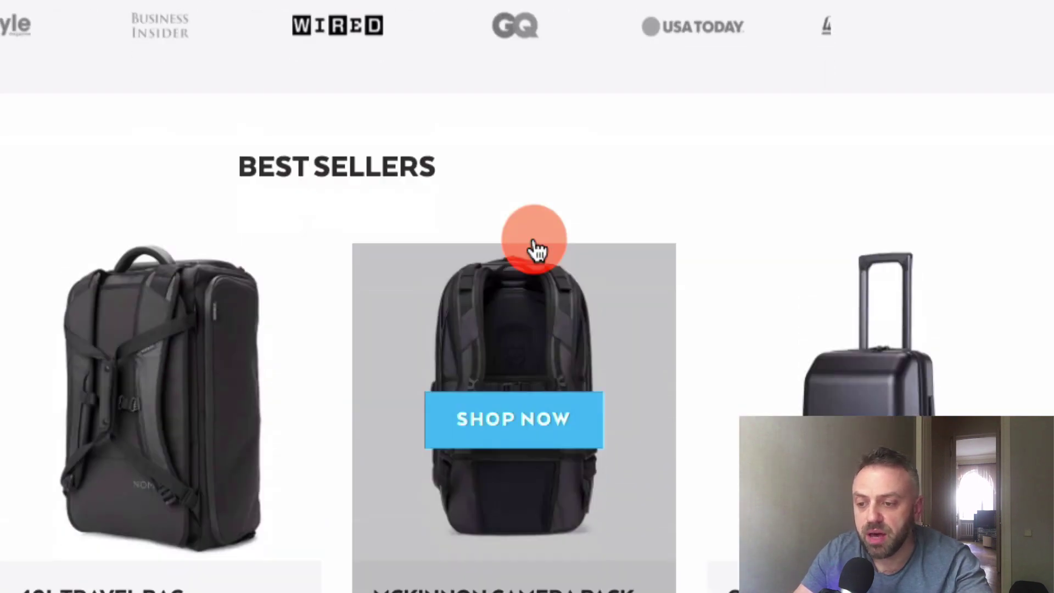
{"action": "scroll", "coordinate": [535, 246], "scroll_direction": "down", "scroll_amount": 4}
{"action": "scroll", "coordinate": [528, 240], "scroll_direction": "down", "scroll_amount": 15}
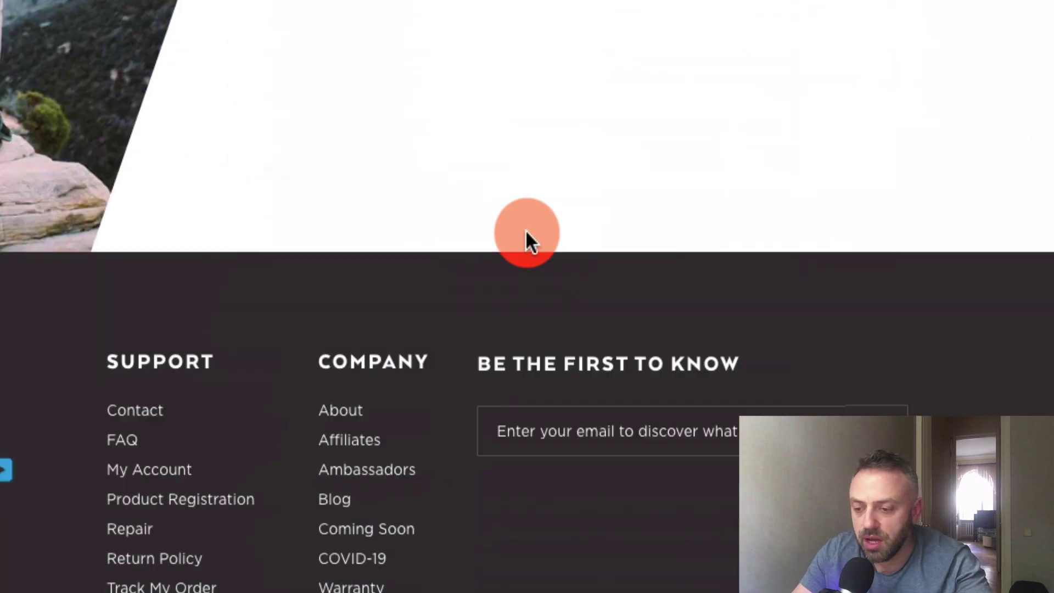
{"action": "scroll", "coordinate": [527, 240], "scroll_direction": "up", "scroll_amount": 5}
{"action": "scroll", "coordinate": [527, 239], "scroll_direction": "up", "scroll_amount": 10}
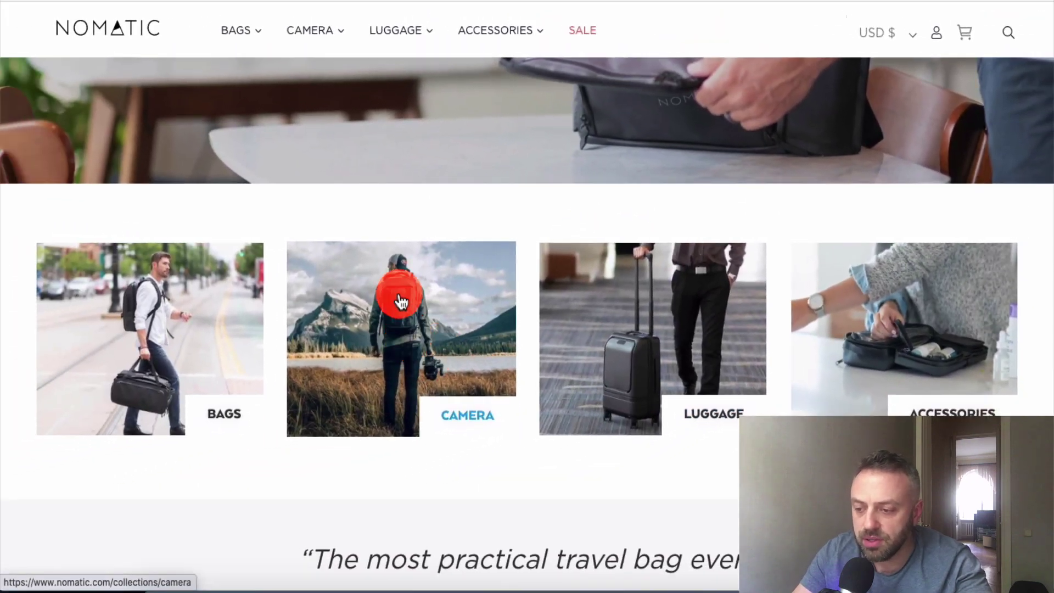
Open Nomatic's Camera collection, review the camera pack and bundle prices, and locate the Affiliates link among the company links.
{"action": "left_click", "coordinate": [343, 321]}
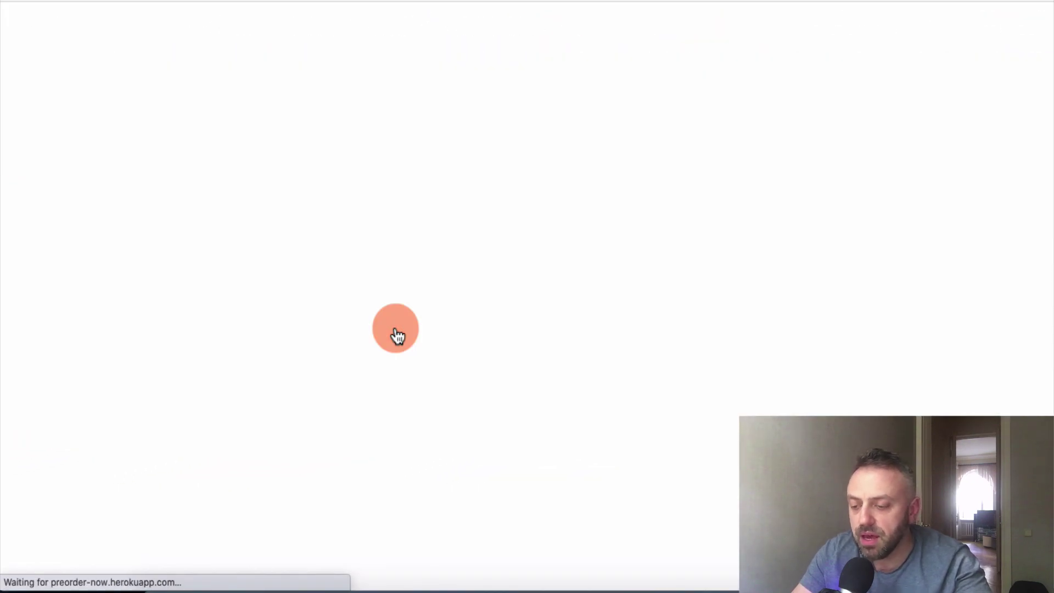
{"action": "scroll", "coordinate": [265, 272], "scroll_direction": "down", "scroll_amount": 4}
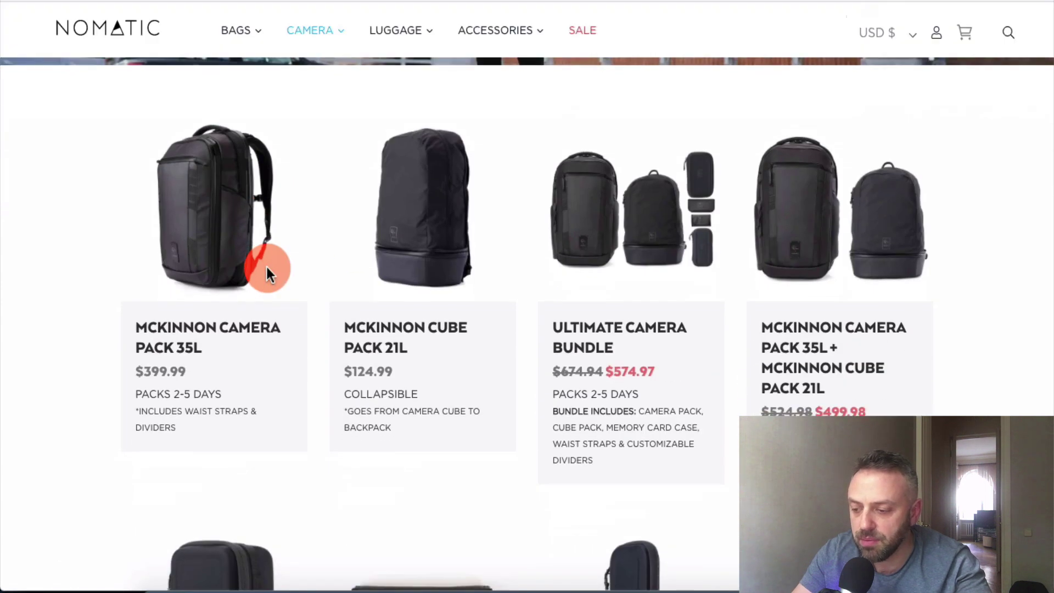
{"action": "mouse_move", "coordinate": [183, 317]}
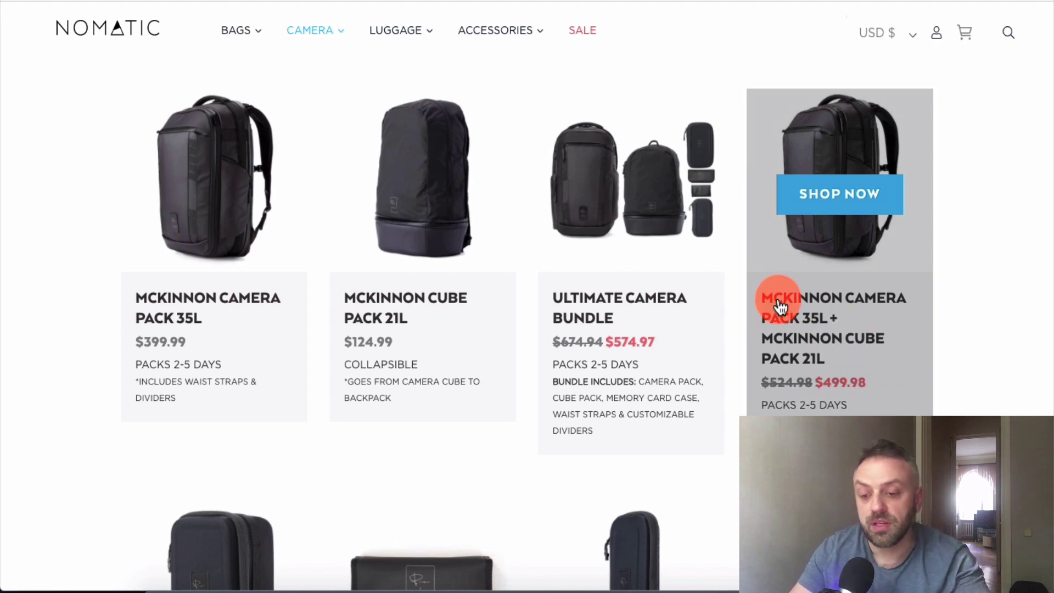
{"action": "scroll", "coordinate": [793, 318], "scroll_direction": "down", "scroll_amount": 10}
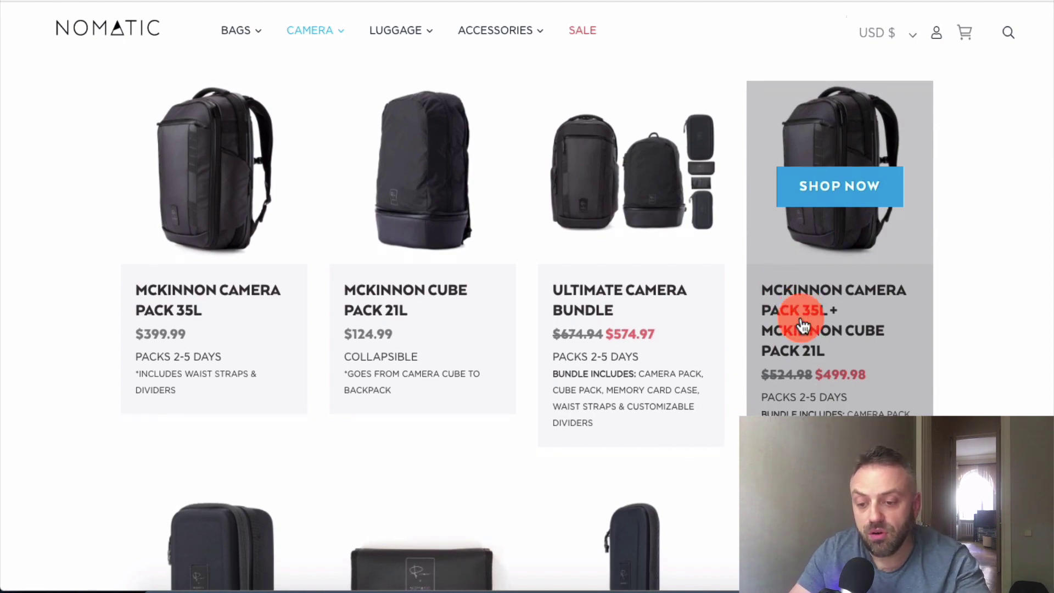
{"action": "scroll", "coordinate": [800, 324], "scroll_direction": "up", "scroll_amount": 5}
{"action": "scroll", "coordinate": [800, 324], "scroll_direction": "down", "scroll_amount": 8}
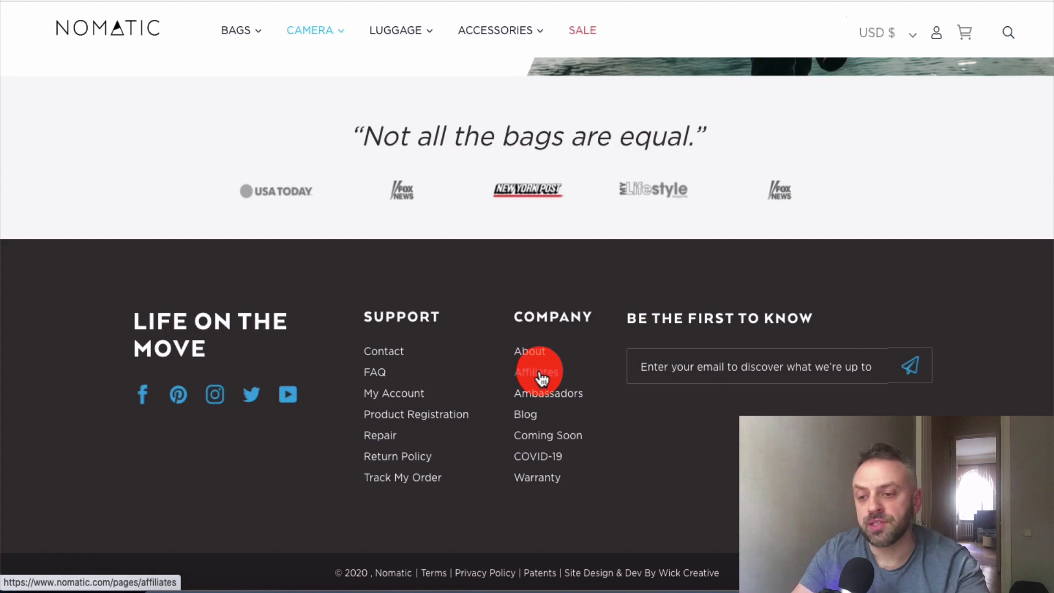
Switch to The Broke Backpacker's Nomatic Travel Bag review and expand its table of contents.
{"action": "left_click", "coordinate": [701, 1]}
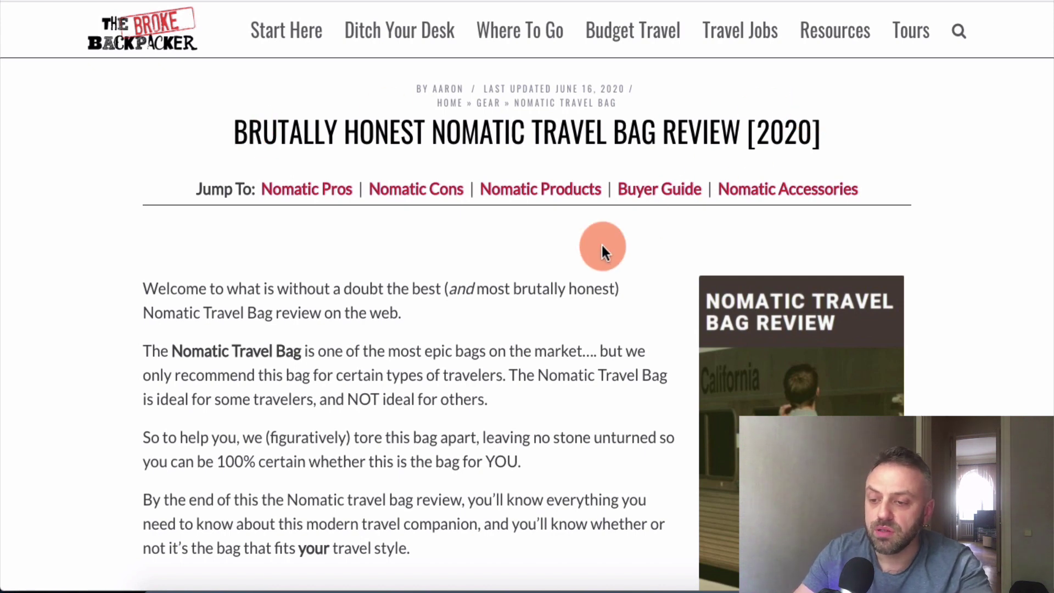
{"action": "scroll", "coordinate": [602, 247], "scroll_direction": "down", "scroll_amount": 9}
{"action": "scroll", "coordinate": [602, 245], "scroll_direction": "down", "scroll_amount": 3}
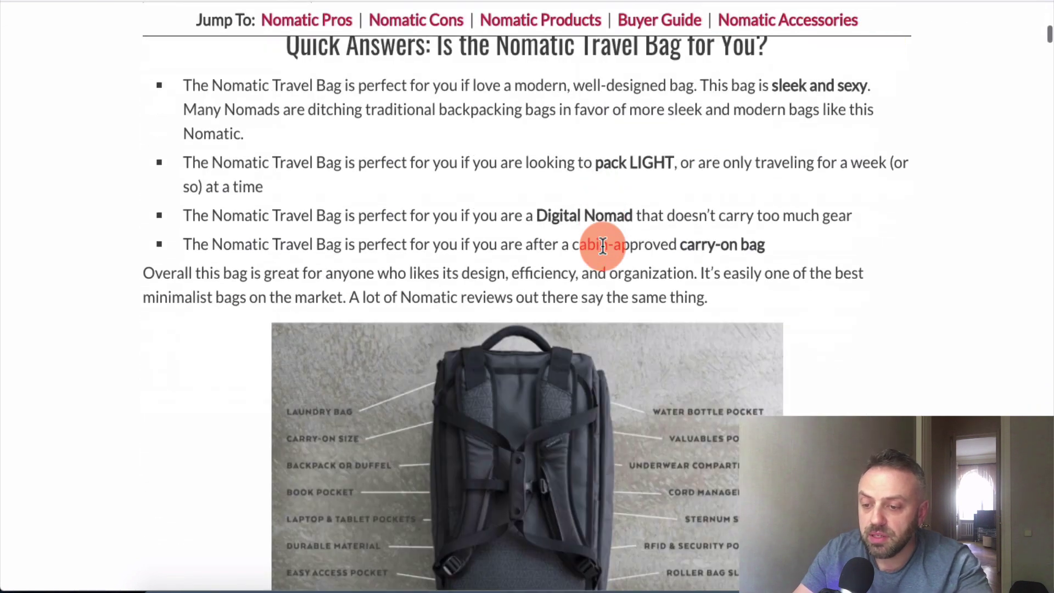
{"action": "scroll", "coordinate": [603, 244], "scroll_direction": "up", "scroll_amount": 3}
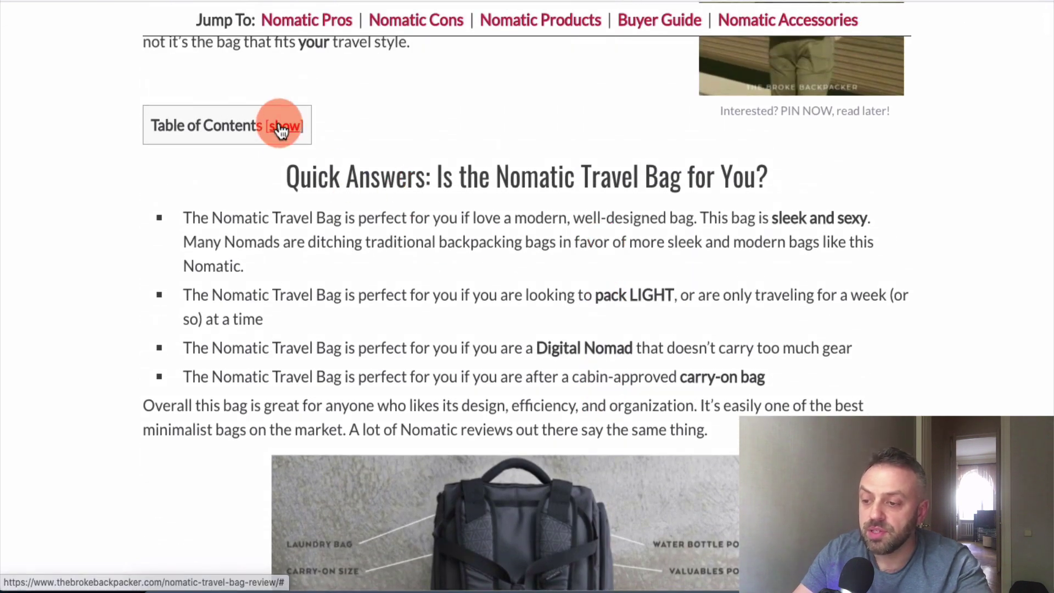
{"action": "left_click", "coordinate": [281, 127]}
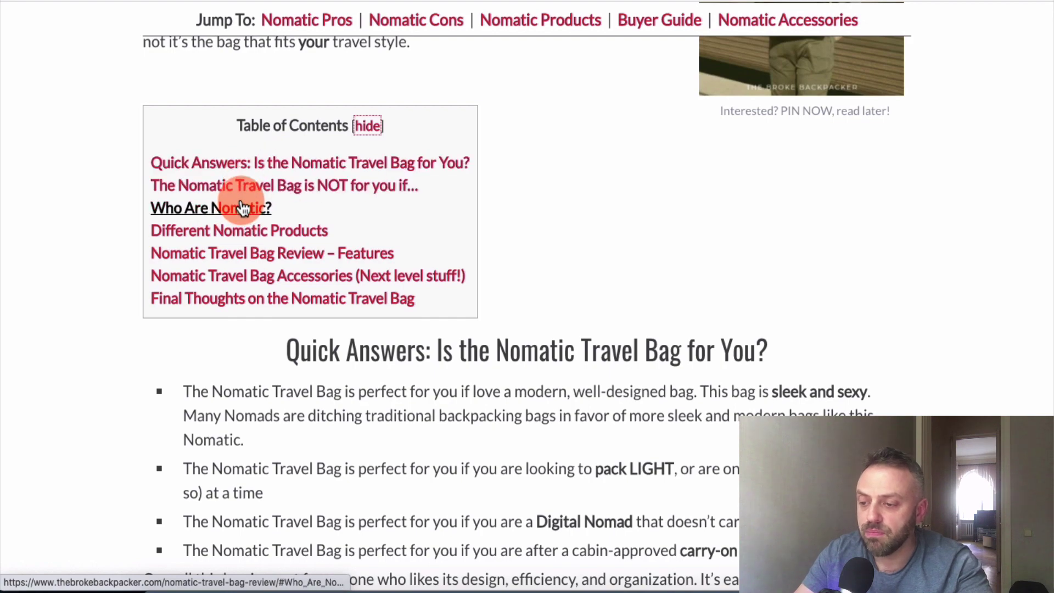
Review the Nomatic Travel Bag article's suitability advice, its comparison of Nomatic backpacks, and the Check on Nomatic affiliate links.
{"action": "scroll", "coordinate": [46, 289], "scroll_direction": "down", "scroll_amount": 3}
{"action": "scroll", "coordinate": [46, 289], "scroll_direction": "down", "scroll_amount": 10}
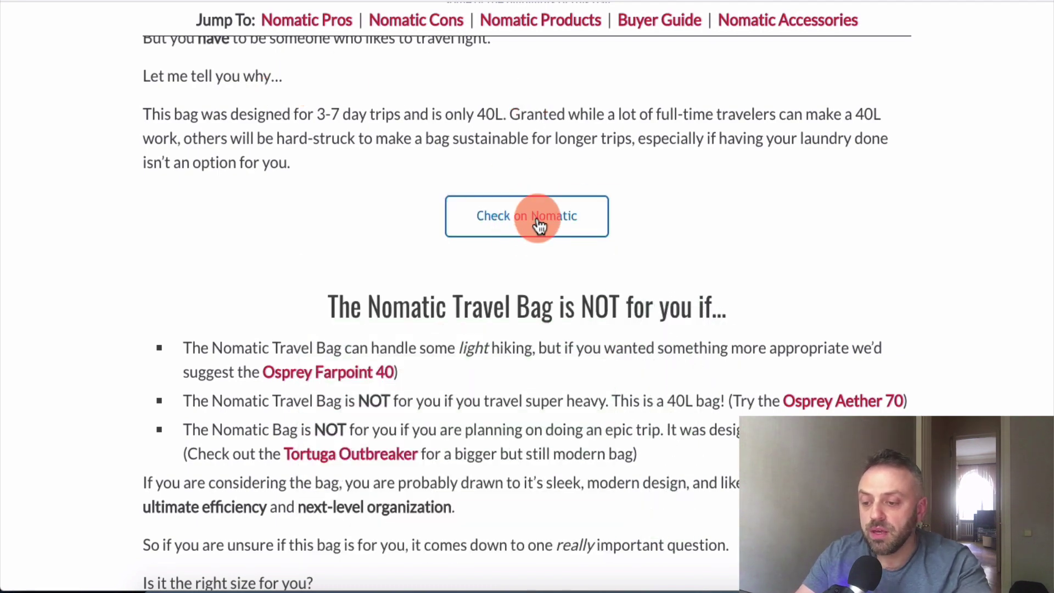
{"action": "scroll", "coordinate": [512, 228], "scroll_direction": "down", "scroll_amount": 8}
{"action": "scroll", "coordinate": [512, 225], "scroll_direction": "down", "scroll_amount": 20}
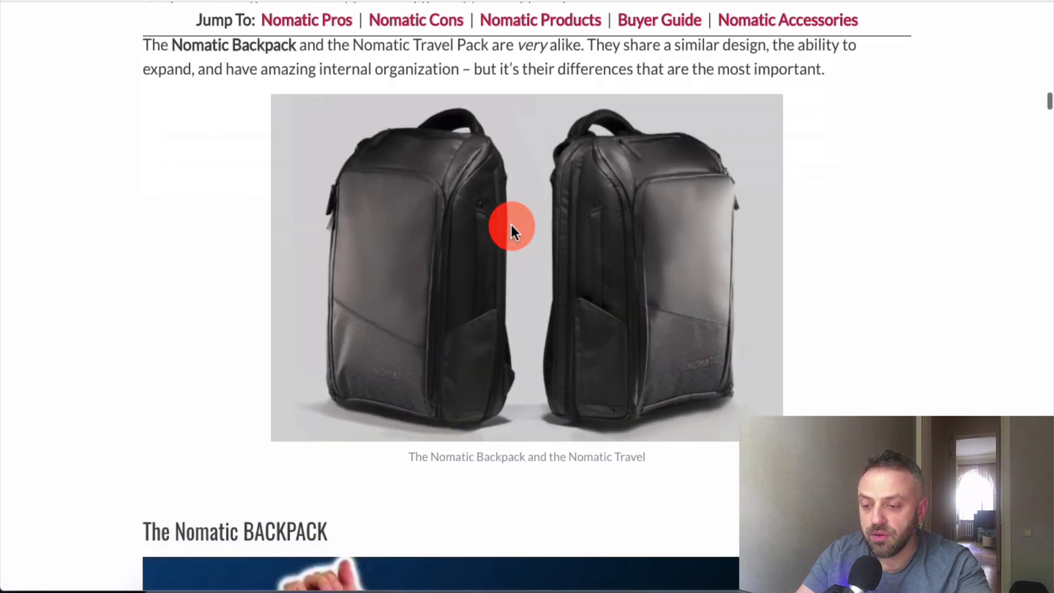
{"action": "scroll", "coordinate": [512, 225], "scroll_direction": "up", "scroll_amount": 9}
{"action": "scroll", "coordinate": [513, 230], "scroll_direction": "down", "scroll_amount": 2}
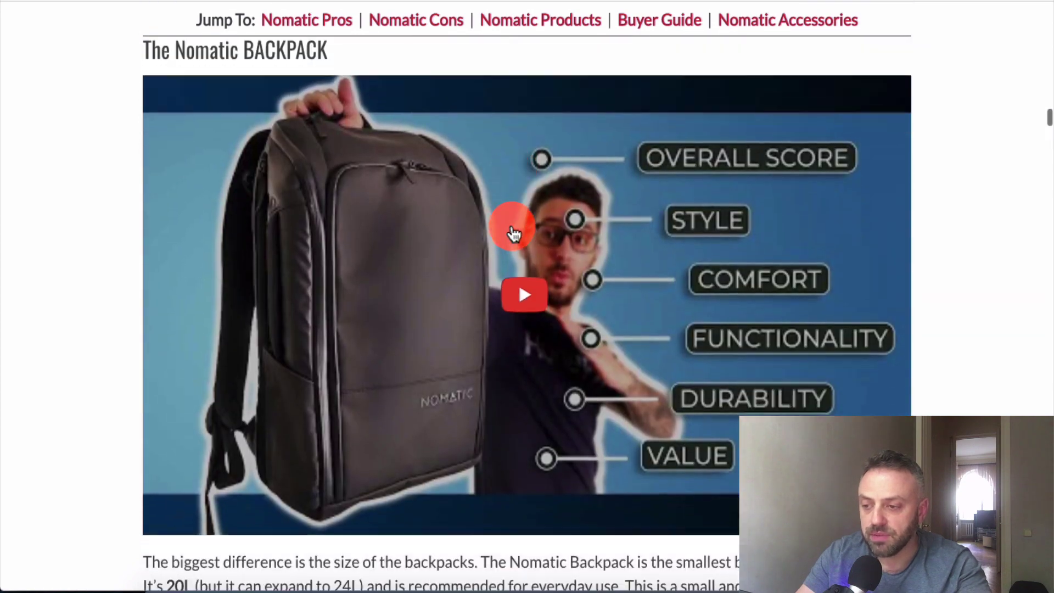
{"action": "scroll", "coordinate": [528, 277], "scroll_direction": "down", "scroll_amount": 20}
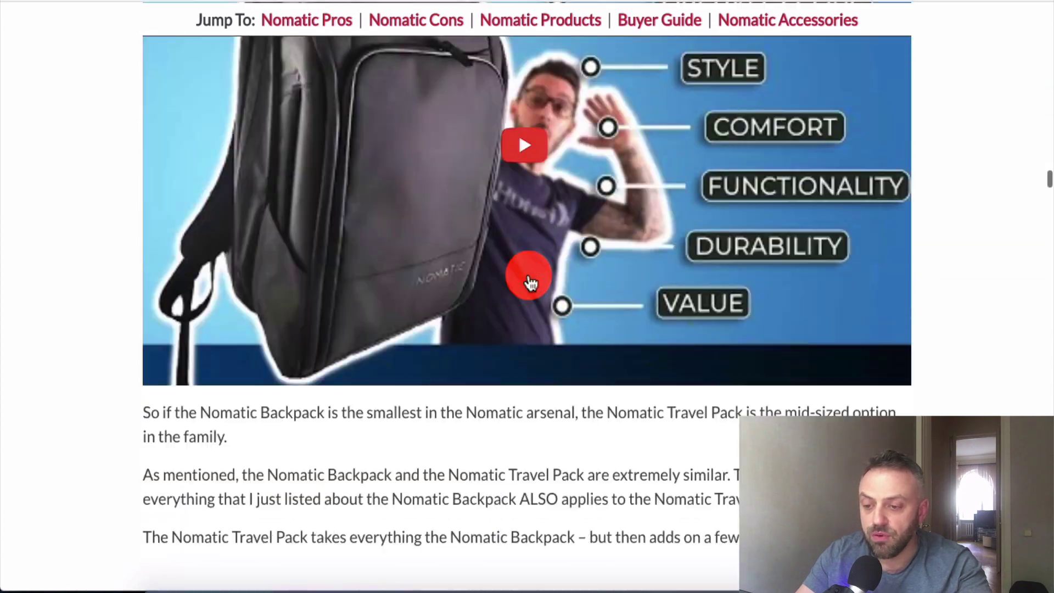
{"action": "scroll", "coordinate": [536, 264], "scroll_direction": "down", "scroll_amount": 14}
{"action": "scroll", "coordinate": [571, 263], "scroll_direction": "up", "scroll_amount": 7}
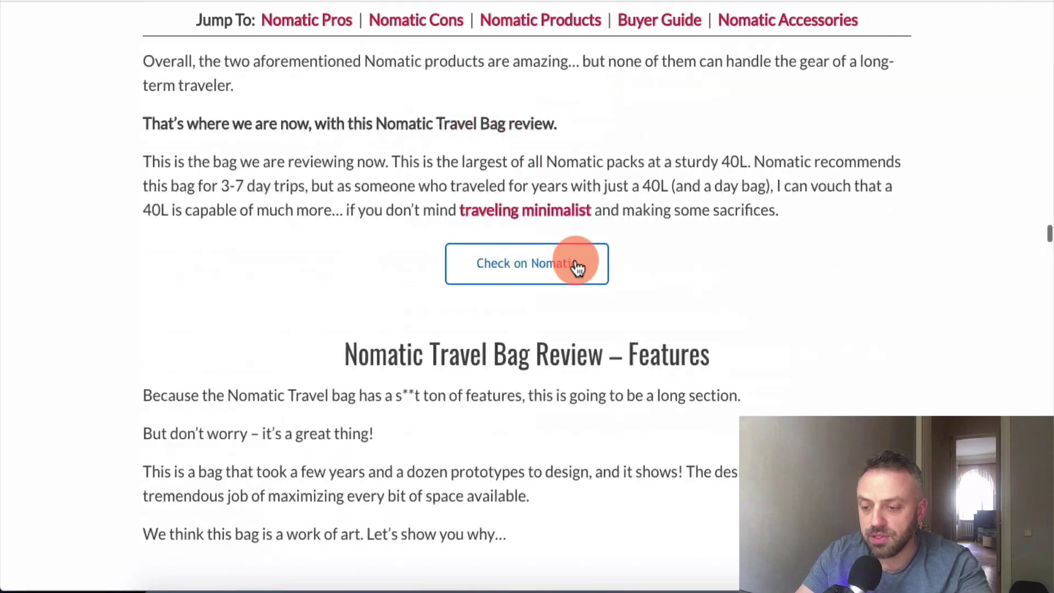
Examine the review's bag features, including the waist straps, shoe compartment, laptop slot and notebook side-pocket, and check the affiliate link's destination.
{"action": "scroll", "coordinate": [543, 266], "scroll_direction": "down", "scroll_amount": 20}
{"action": "scroll", "coordinate": [543, 265], "scroll_direction": "down", "scroll_amount": 20}
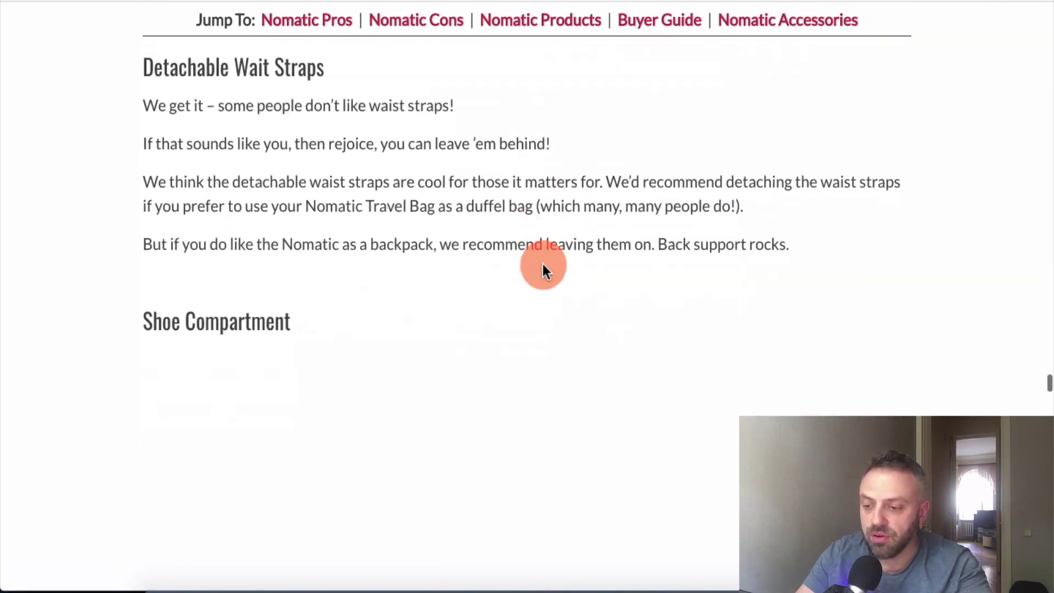
{"action": "scroll", "coordinate": [543, 265], "scroll_direction": "up", "scroll_amount": 1}
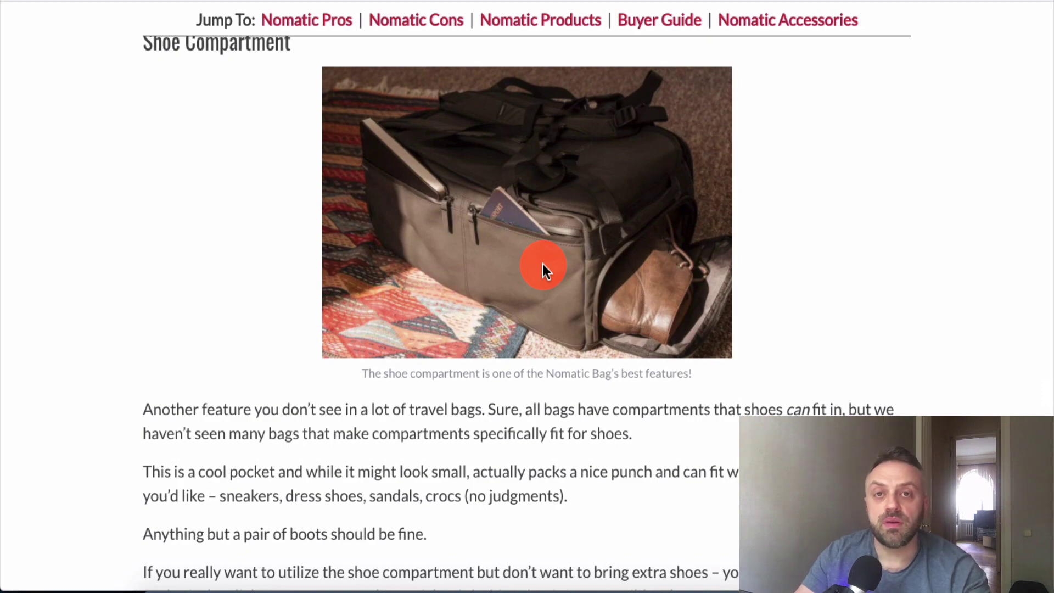
{"action": "scroll", "coordinate": [542, 263], "scroll_direction": "down", "scroll_amount": 20}
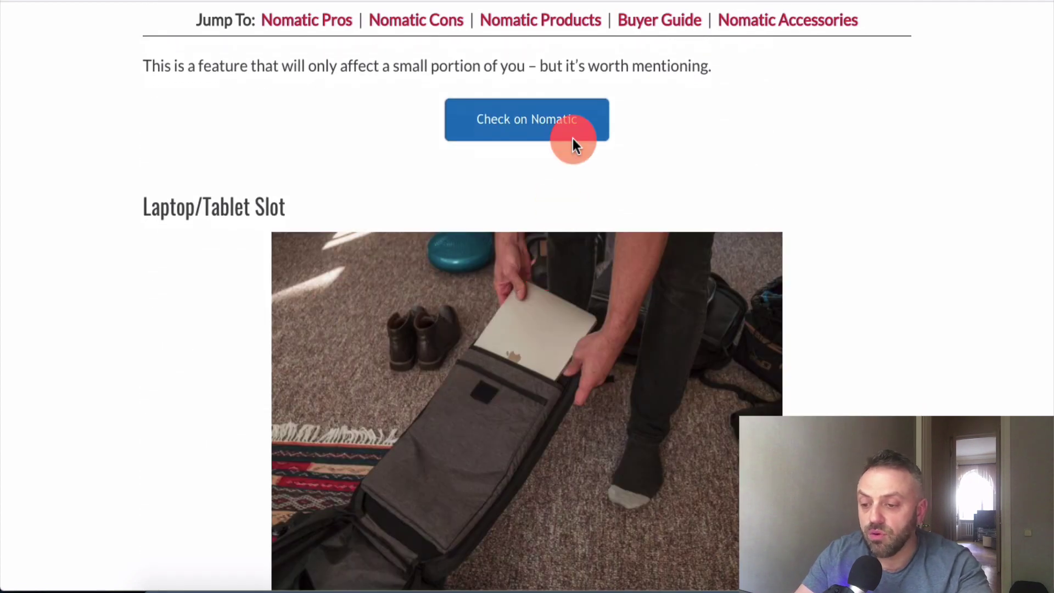
{"action": "left_click", "coordinate": [572, 144]}
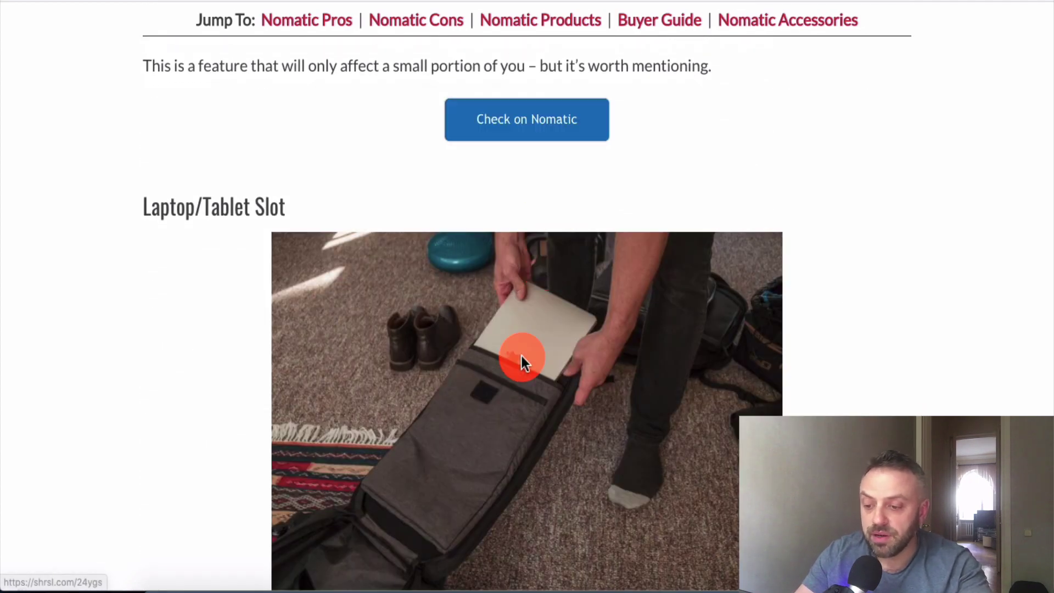
{"action": "scroll", "coordinate": [471, 378], "scroll_direction": "down", "scroll_amount": 15}
{"action": "scroll", "coordinate": [471, 378], "scroll_direction": "down", "scroll_amount": 20}
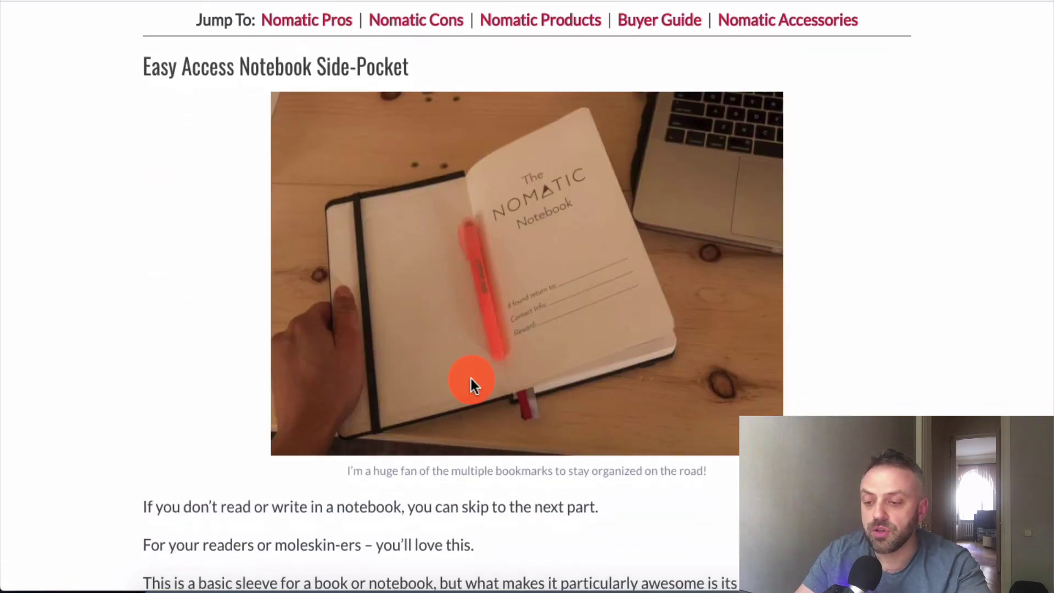
{"action": "scroll", "coordinate": [471, 377], "scroll_direction": "up", "scroll_amount": 2}
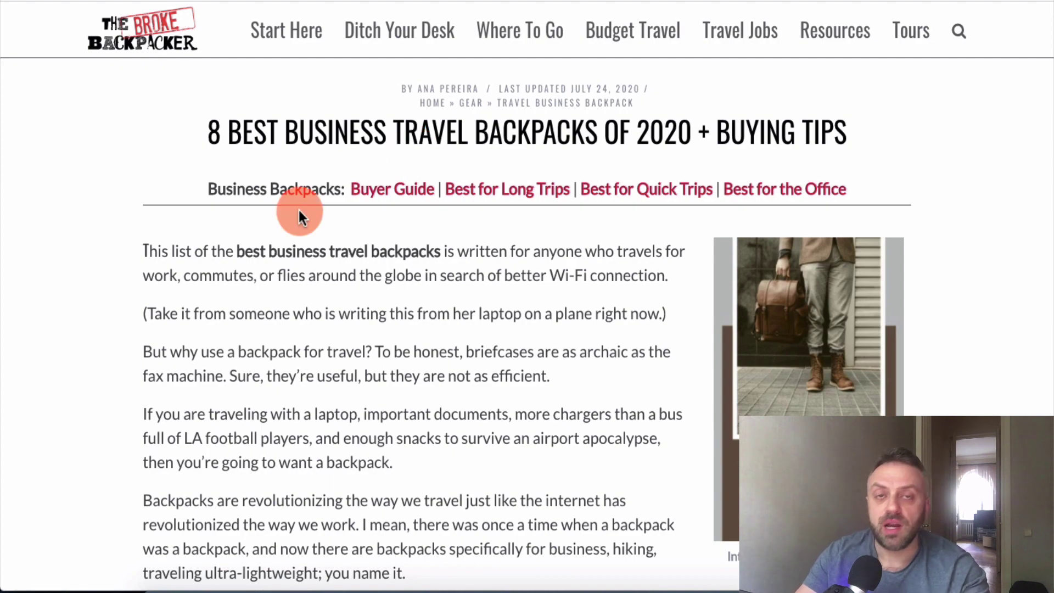
Switch to the 8 Best Business Travel Backpacks of 2020 article and examine its Quick Answer list and buying tips.
{"action": "scroll", "coordinate": [250, 325], "scroll_direction": "down", "scroll_amount": 10}
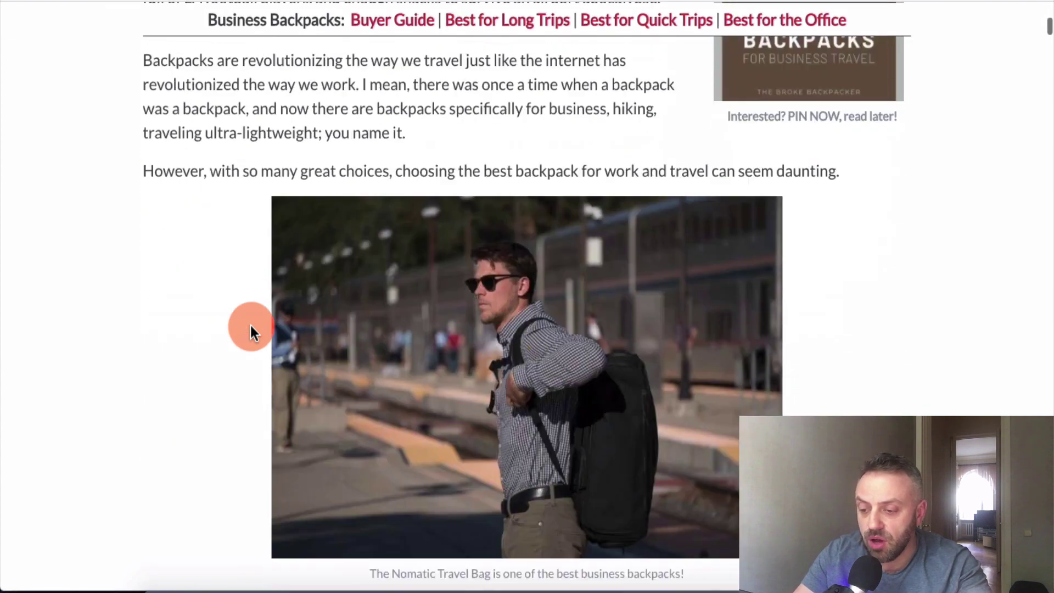
{"action": "scroll", "coordinate": [250, 325], "scroll_direction": "down", "scroll_amount": 10}
{"action": "scroll", "coordinate": [269, 263], "scroll_direction": "up", "scroll_amount": 2}
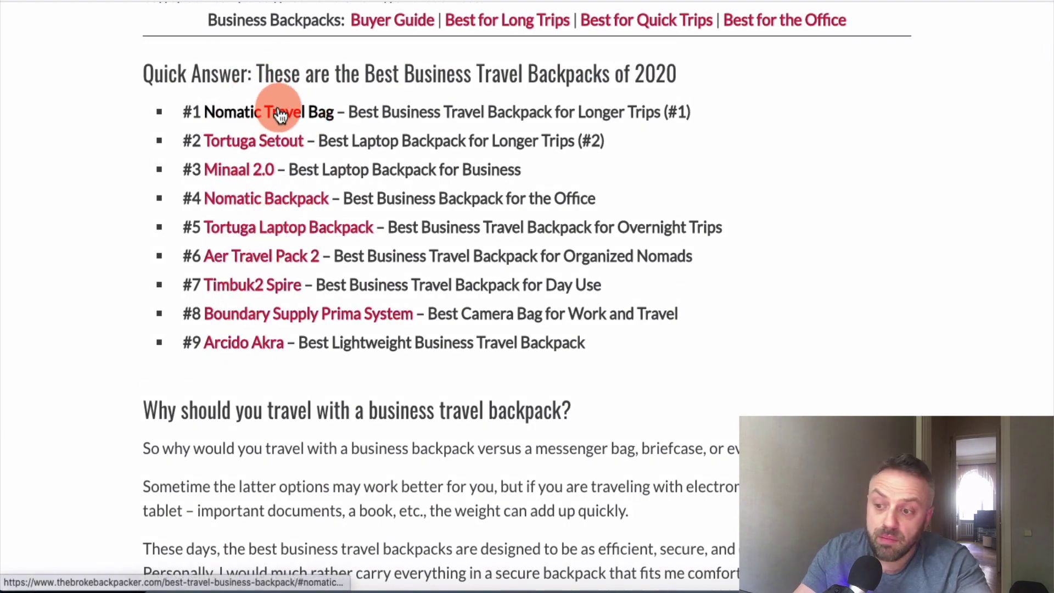
{"action": "scroll", "coordinate": [279, 112], "scroll_direction": "down", "scroll_amount": 1}
{"action": "scroll", "coordinate": [278, 113], "scroll_direction": "down", "scroll_amount": 15}
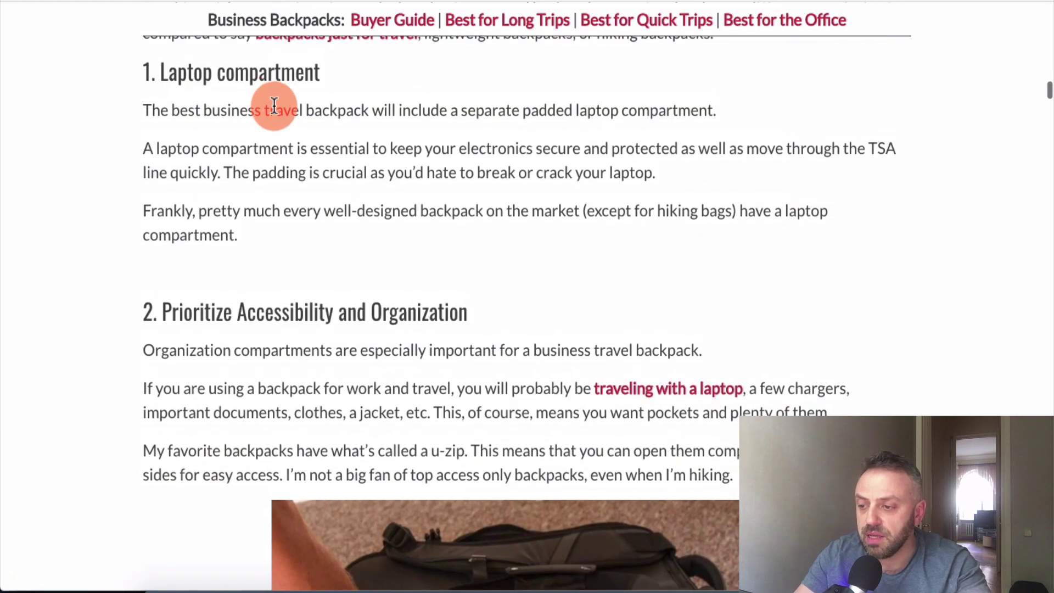
{"action": "scroll", "coordinate": [353, 235], "scroll_direction": "up", "scroll_amount": 3}
{"action": "scroll", "coordinate": [358, 219], "scroll_direction": "down", "scroll_amount": 20}
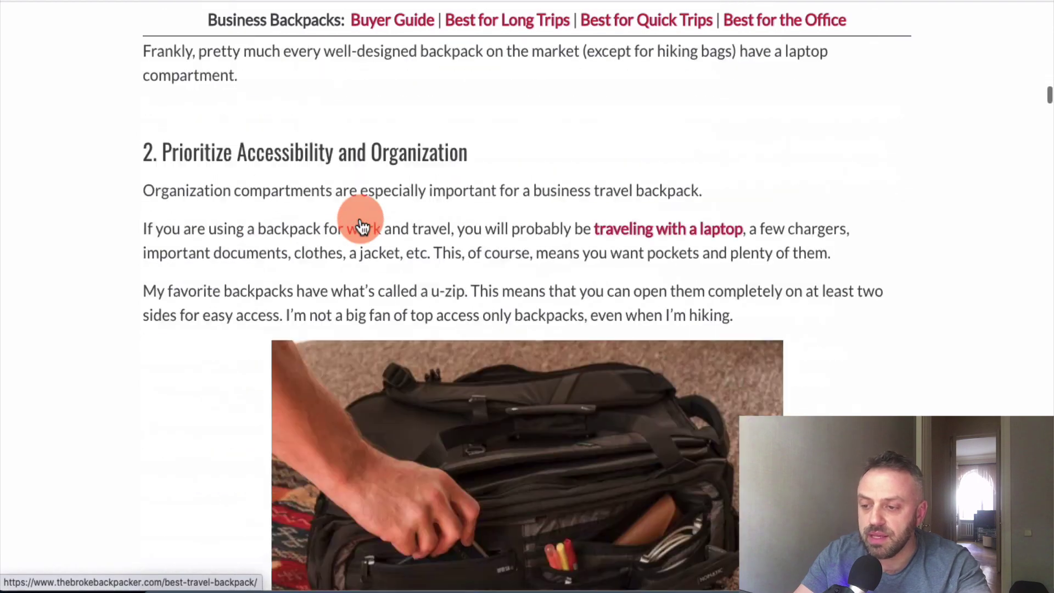
Examine the article's Nomatic Travel Bag 40L entry, including its linked title, description and packing video.
{"action": "scroll", "coordinate": [361, 222], "scroll_direction": "down", "scroll_amount": 3}
{"action": "scroll", "coordinate": [361, 222], "scroll_direction": "up", "scroll_amount": 20}
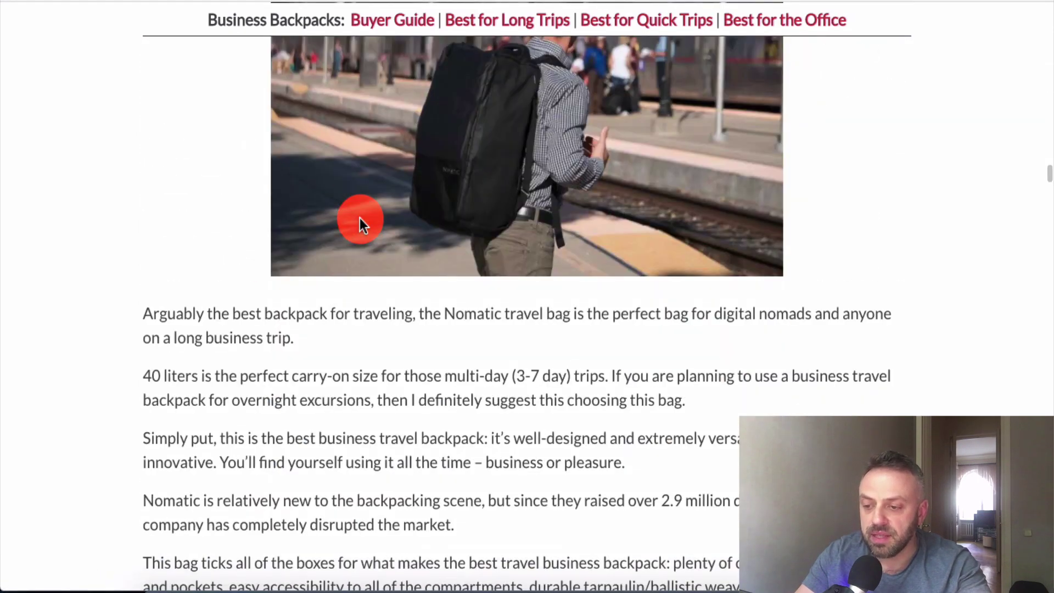
{"action": "scroll", "coordinate": [360, 222], "scroll_direction": "down", "scroll_amount": 20}
{"action": "scroll", "coordinate": [360, 222], "scroll_direction": "down", "scroll_amount": 5}
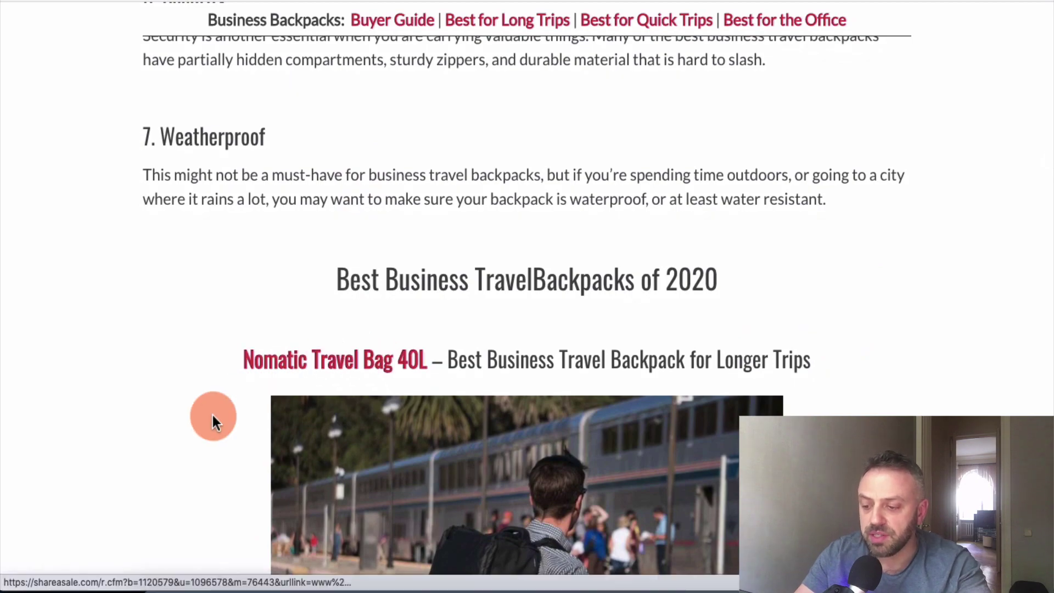
{"action": "scroll", "coordinate": [212, 418], "scroll_direction": "down", "scroll_amount": 10}
{"action": "scroll", "coordinate": [213, 415], "scroll_direction": "down", "scroll_amount": 15}
{"action": "scroll", "coordinate": [213, 415], "scroll_direction": "up", "scroll_amount": 6}
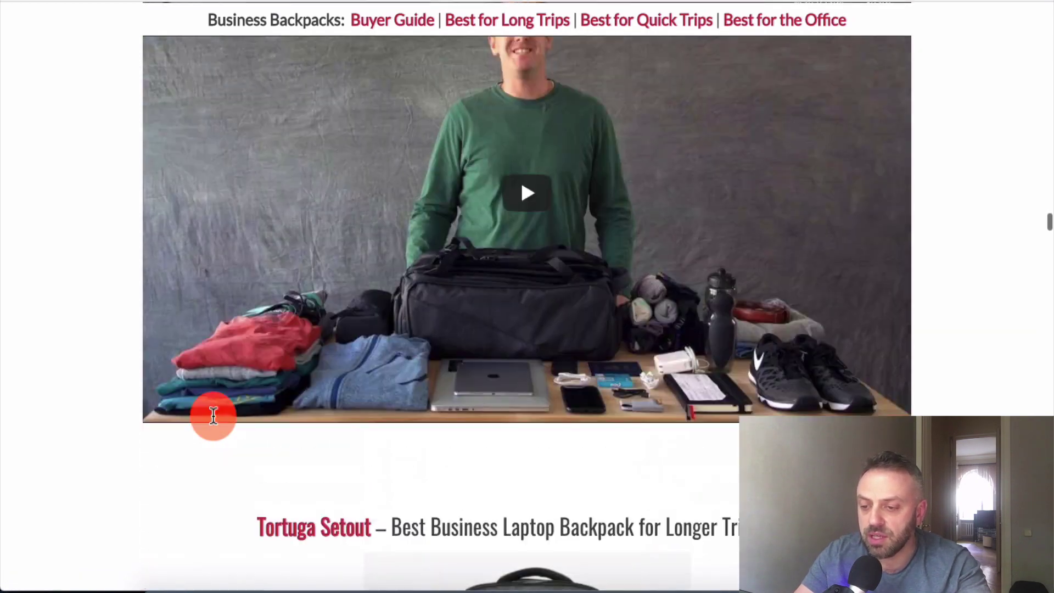
Inspect the affiliate links in the Tortuga, Minaal, Nomatic Travel Pack and Aer backpack entries.
{"action": "scroll", "coordinate": [213, 416], "scroll_direction": "down", "scroll_amount": 20}
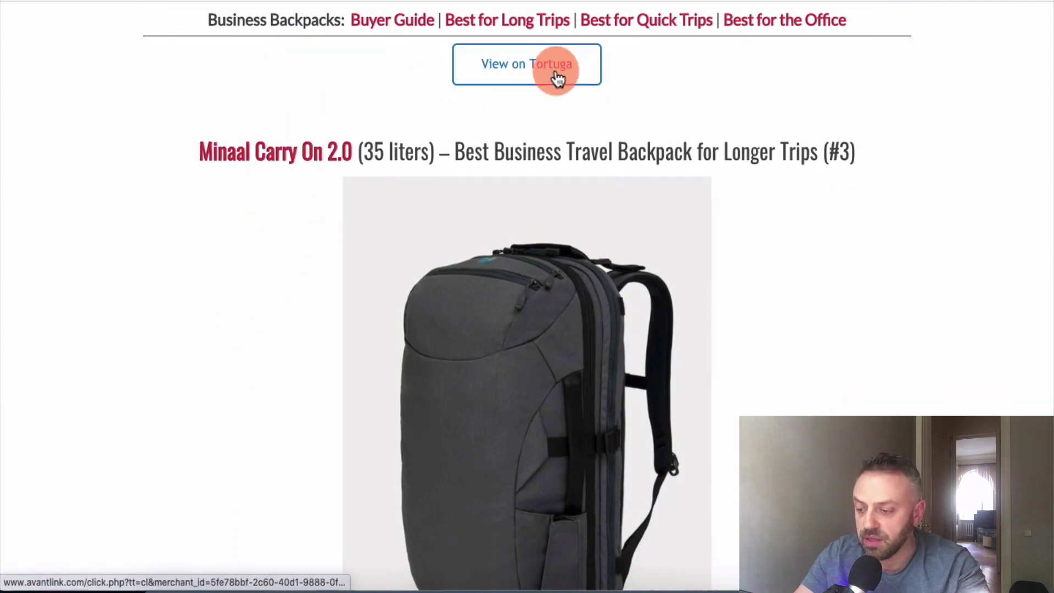
{"action": "scroll", "coordinate": [336, 310], "scroll_direction": "down", "scroll_amount": 15}
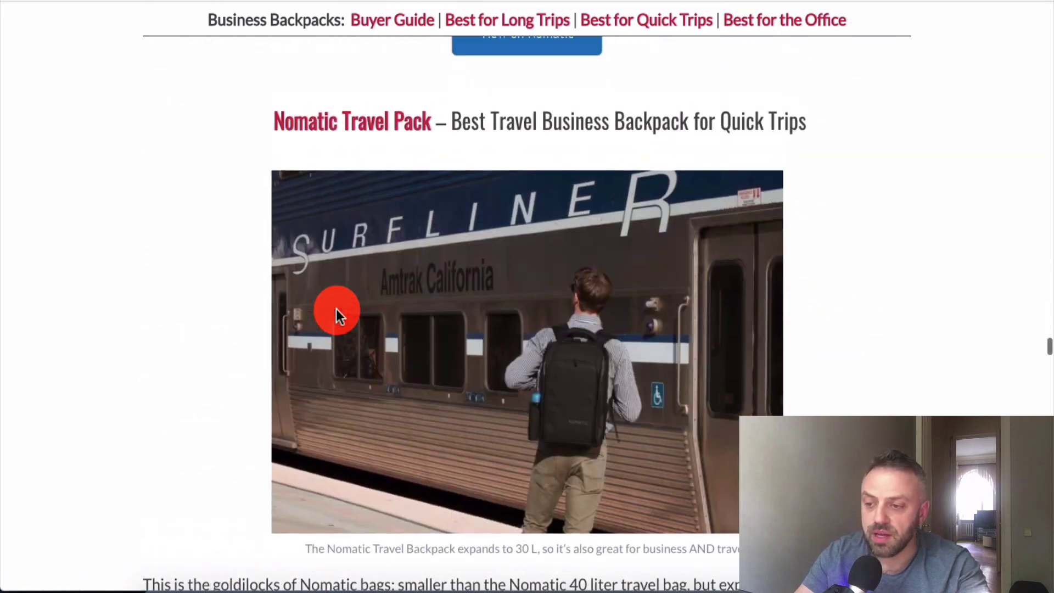
{"action": "scroll", "coordinate": [335, 308], "scroll_direction": "up", "scroll_amount": 1}
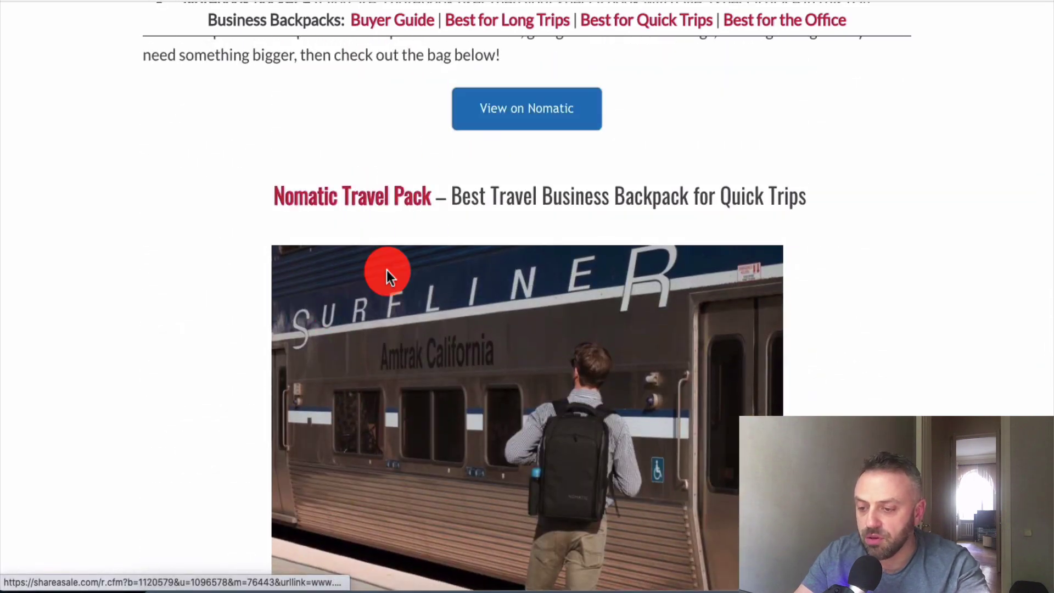
{"action": "scroll", "coordinate": [387, 270], "scroll_direction": "down", "scroll_amount": 14}
{"action": "scroll", "coordinate": [386, 270], "scroll_direction": "up", "scroll_amount": 9}
{"action": "scroll", "coordinate": [522, 334], "scroll_direction": "down", "scroll_amount": 5}
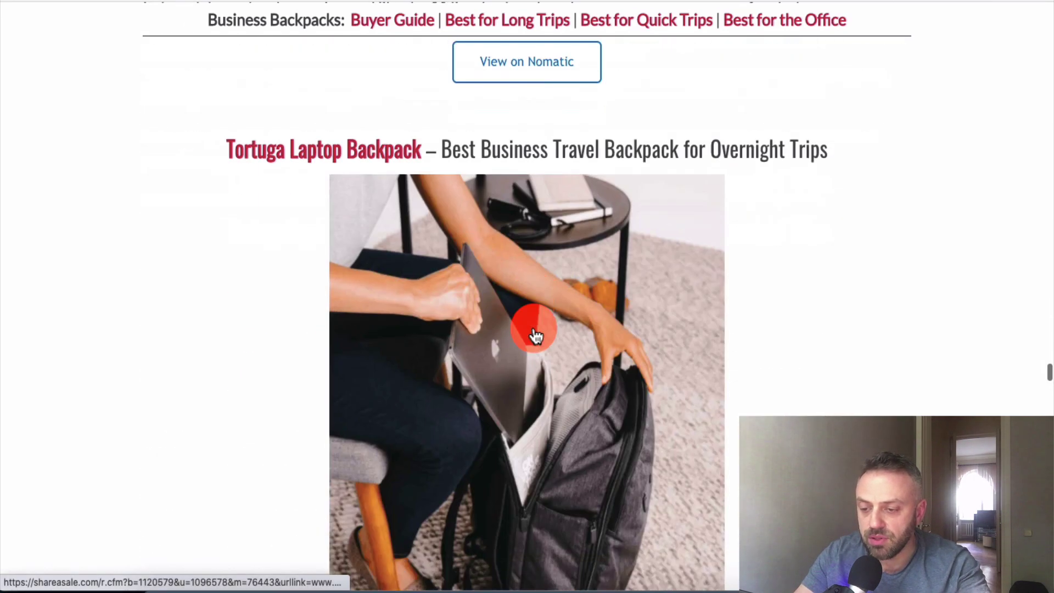
{"action": "scroll", "coordinate": [534, 331], "scroll_direction": "down", "scroll_amount": 15}
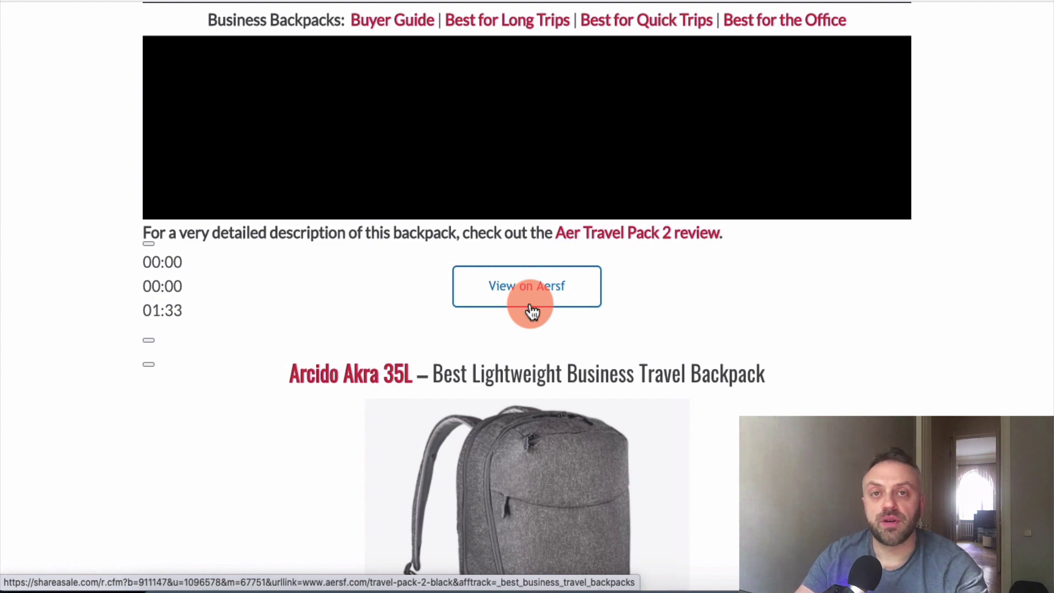
Check the Arcido, Timbuk2 Spire and Boundary Supply entries and their store links, then read through to the article's end.
{"action": "scroll", "coordinate": [272, 379], "scroll_direction": "down", "scroll_amount": 20}
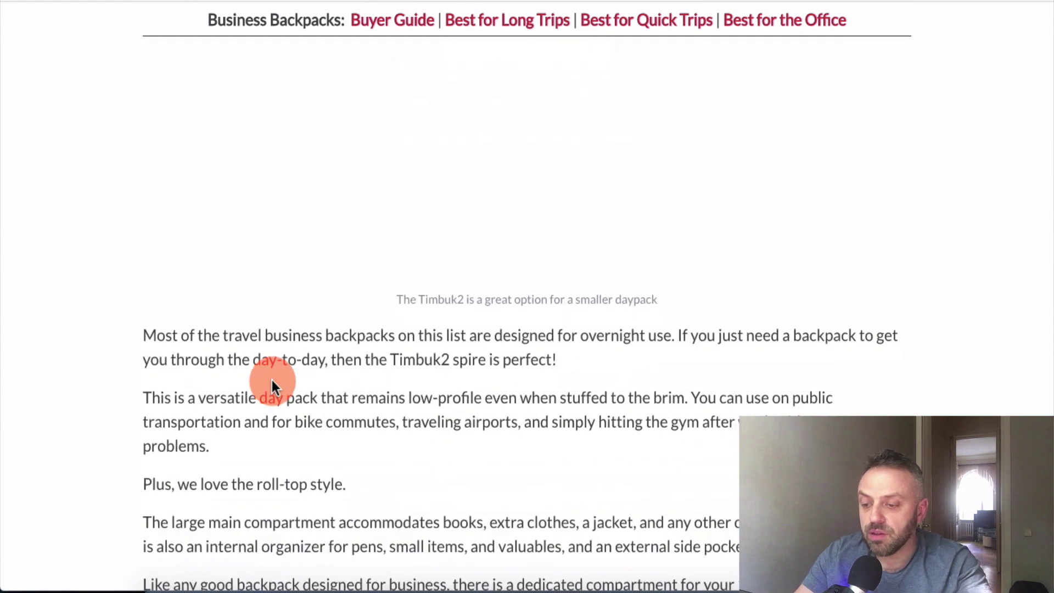
{"action": "scroll", "coordinate": [271, 380], "scroll_direction": "down", "scroll_amount": 4}
{"action": "scroll", "coordinate": [275, 379], "scroll_direction": "up", "scroll_amount": 10}
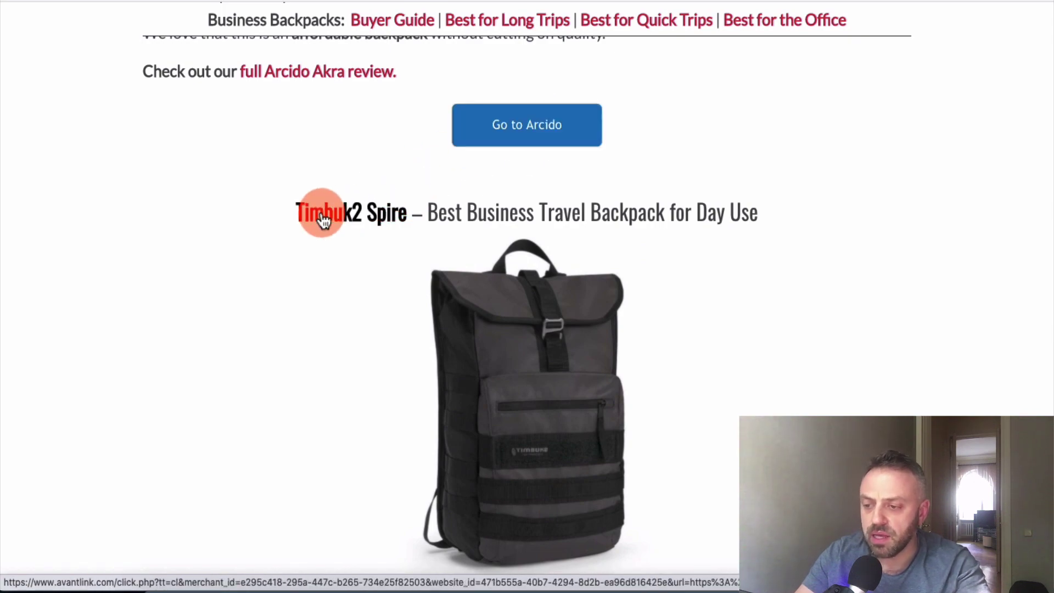
{"action": "scroll", "coordinate": [309, 313], "scroll_direction": "down", "scroll_amount": 20}
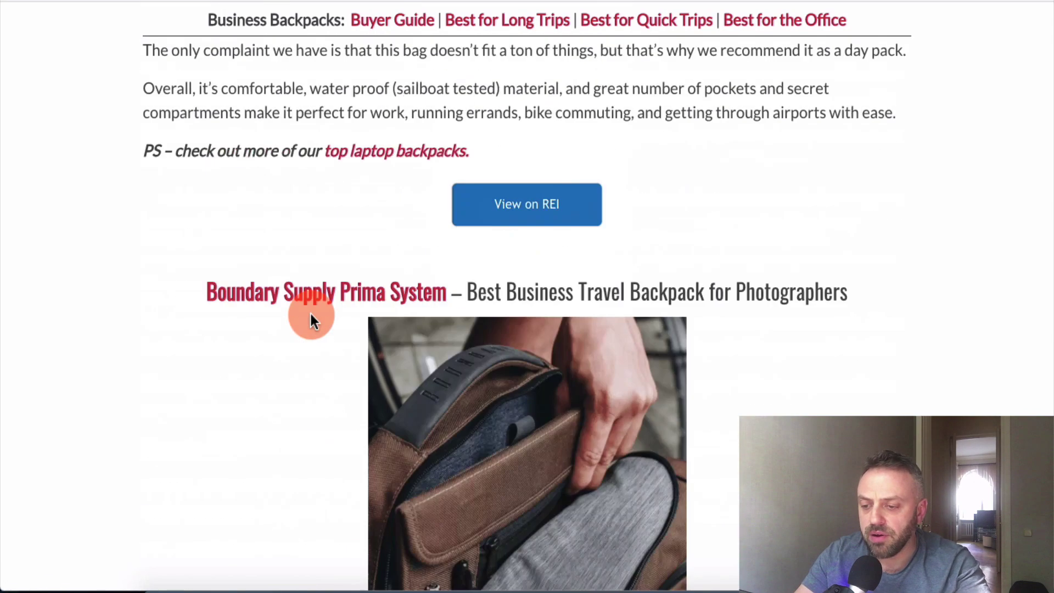
{"action": "scroll", "coordinate": [311, 314], "scroll_direction": "down", "scroll_amount": 1}
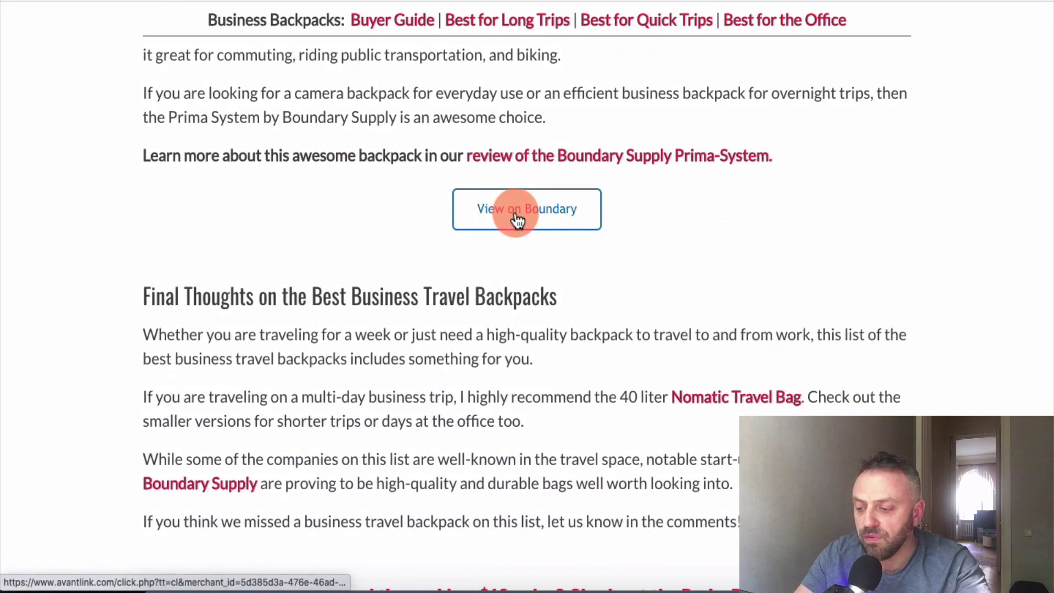
{"action": "scroll", "coordinate": [516, 215], "scroll_direction": "down", "scroll_amount": 13}
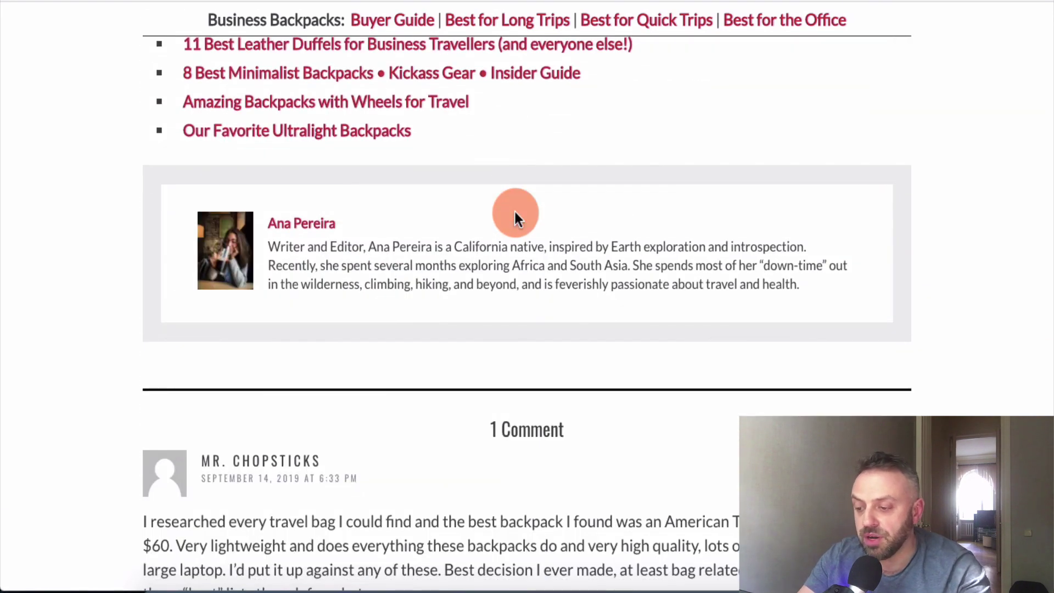
Revisit the business backpack article's Nomatic section and compare it with the Nomatic review's final score and product descriptions.
{"action": "scroll", "coordinate": [515, 214], "scroll_direction": "up", "scroll_amount": 20}
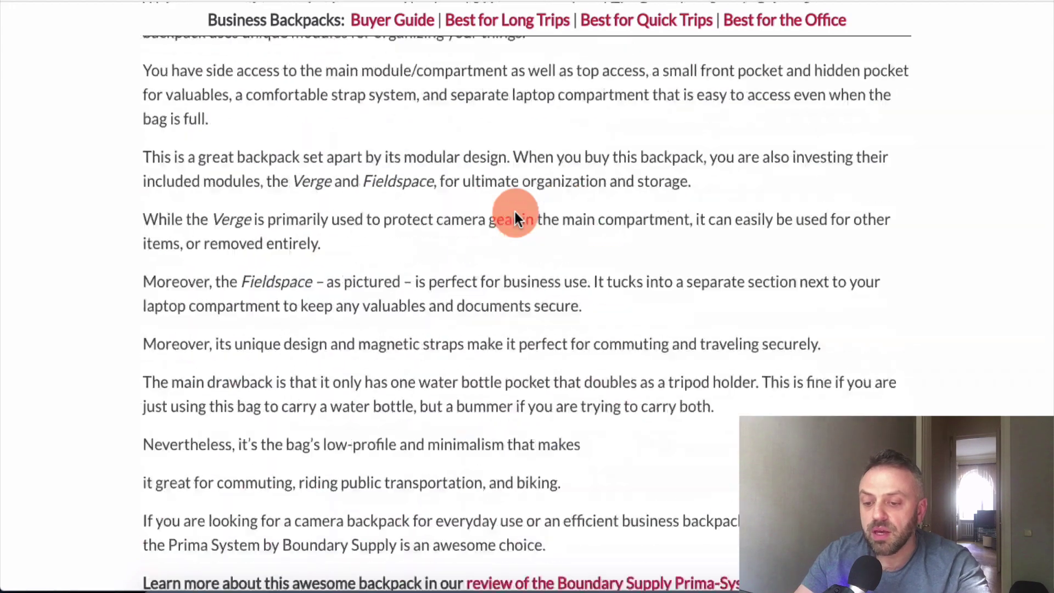
{"action": "scroll", "coordinate": [514, 213], "scroll_direction": "up", "scroll_amount": 13}
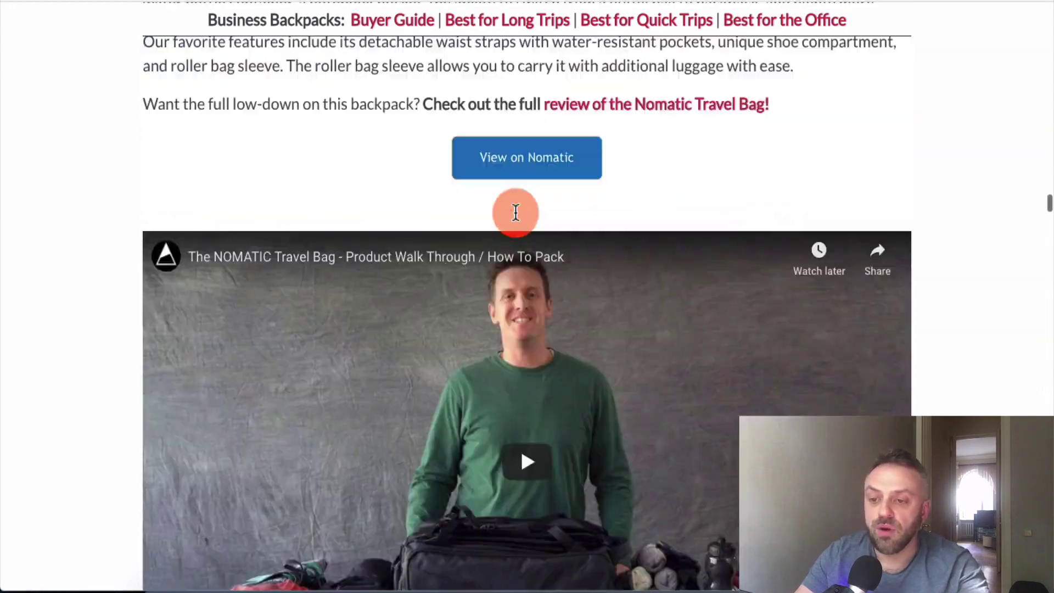
{"action": "scroll", "coordinate": [513, 213], "scroll_direction": "down", "scroll_amount": 20}
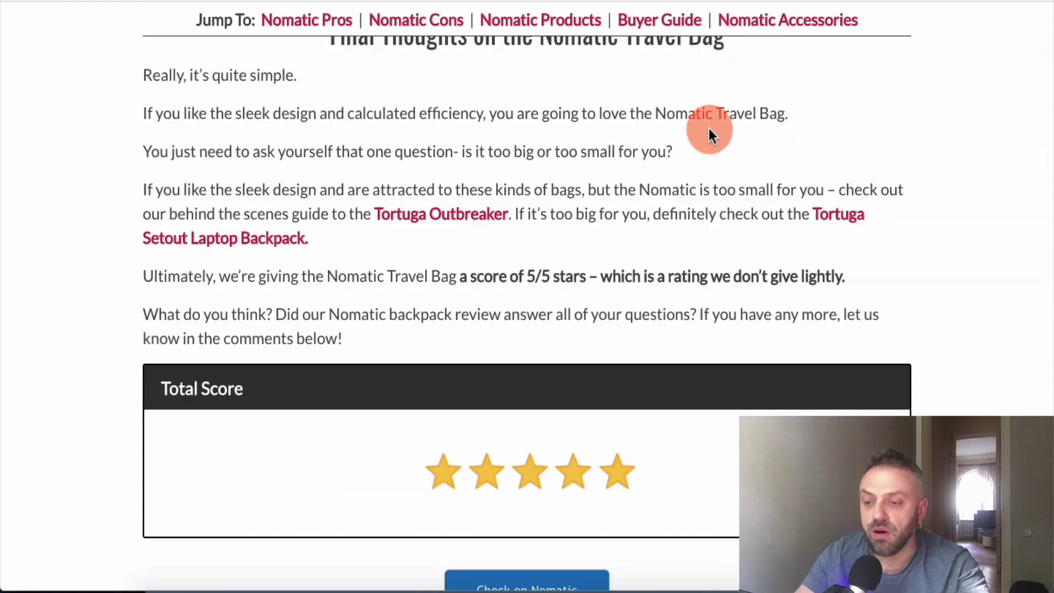
{"action": "scroll", "coordinate": [709, 130], "scroll_direction": "up", "scroll_amount": 20}
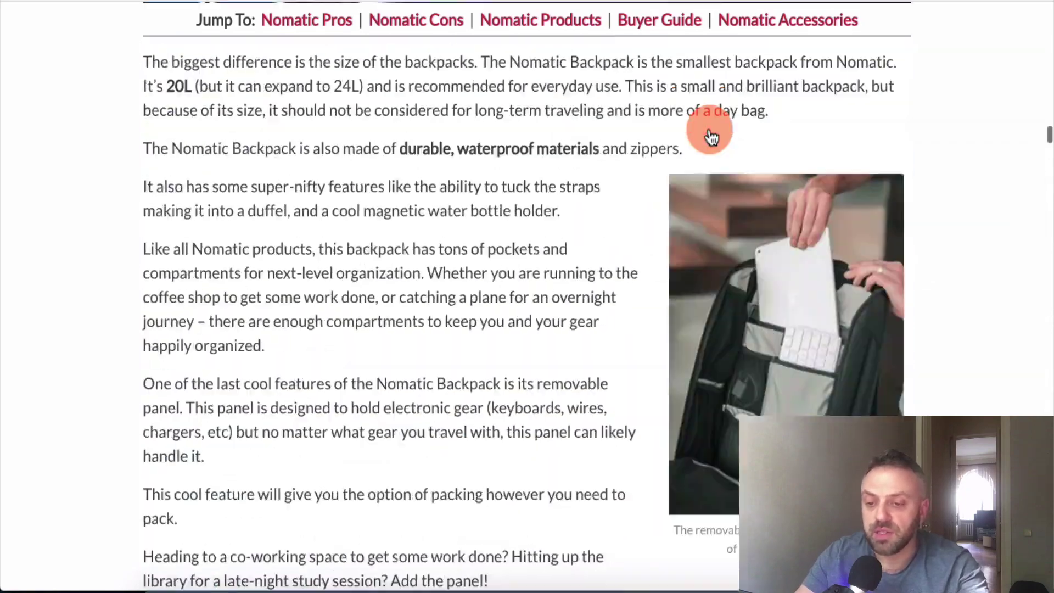
{"action": "scroll", "coordinate": [712, 137], "scroll_direction": "up", "scroll_amount": 20}
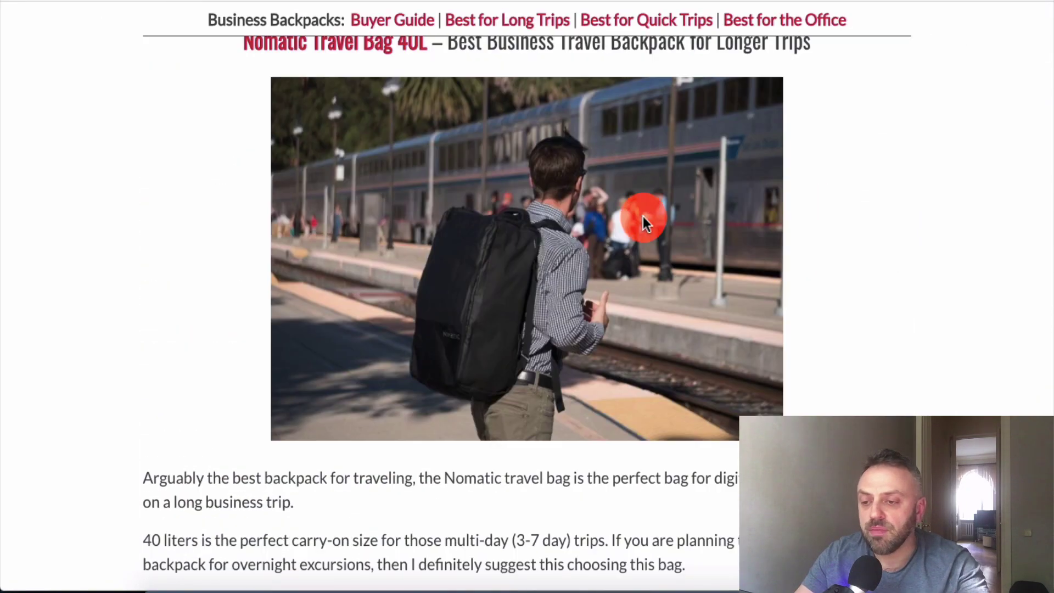
{"action": "scroll", "coordinate": [643, 217], "scroll_direction": "up", "scroll_amount": 20}
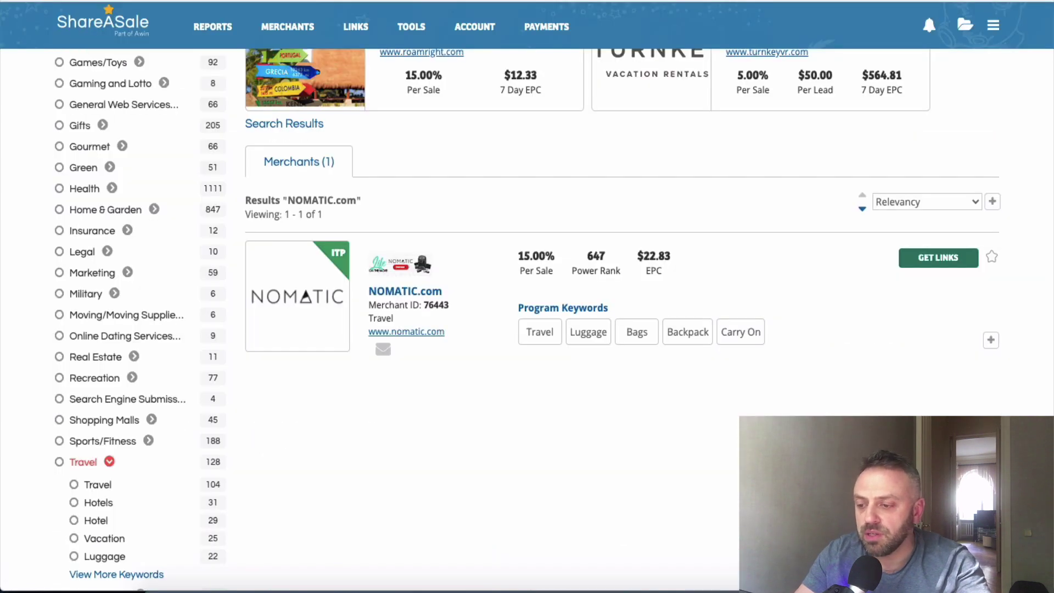
Switch back to ShareASale's NOMATIC.com search results and look over the category list and featured Travel merchants.
{"action": "left_click", "coordinate": [282, 207]}
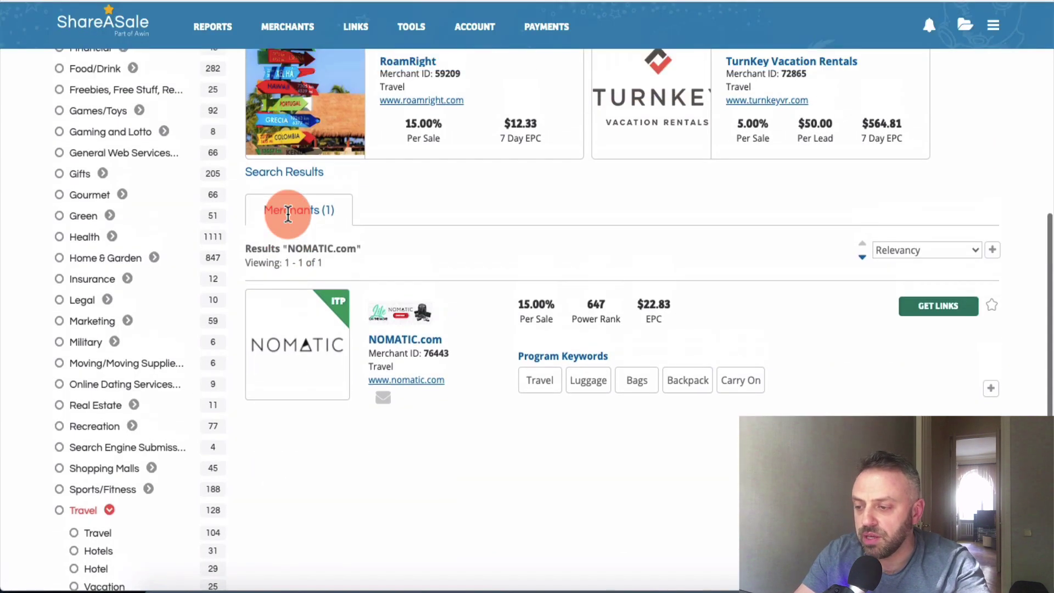
{"action": "scroll", "coordinate": [282, 207], "scroll_direction": "up", "scroll_amount": 5}
{"action": "scroll", "coordinate": [76, 250], "scroll_direction": "down", "scroll_amount": 5}
{"action": "left_click", "coordinate": [76, 249]}
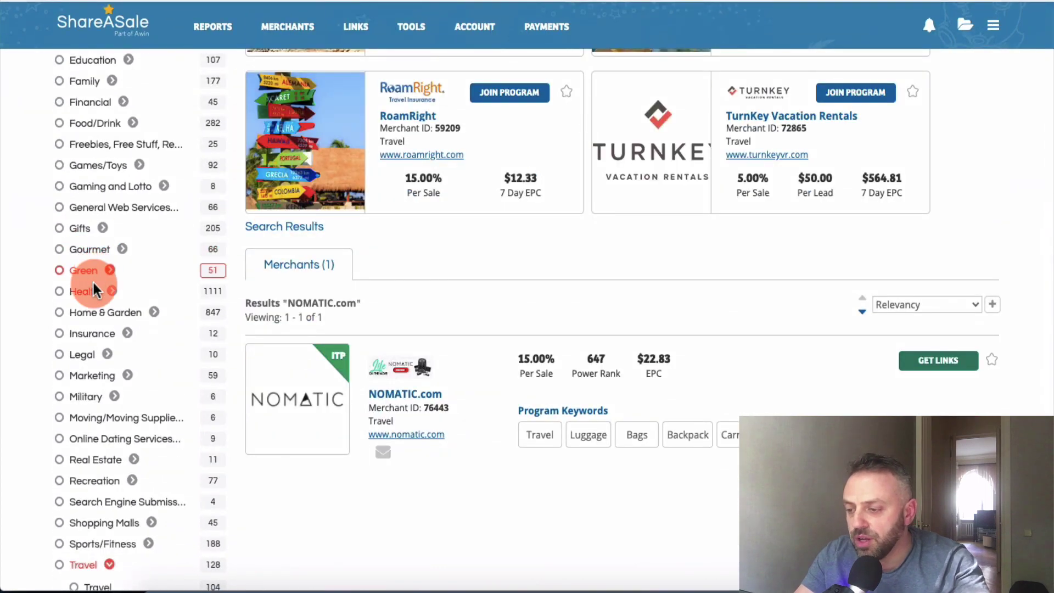
{"action": "scroll", "coordinate": [86, 244], "scroll_direction": "up", "scroll_amount": 5}
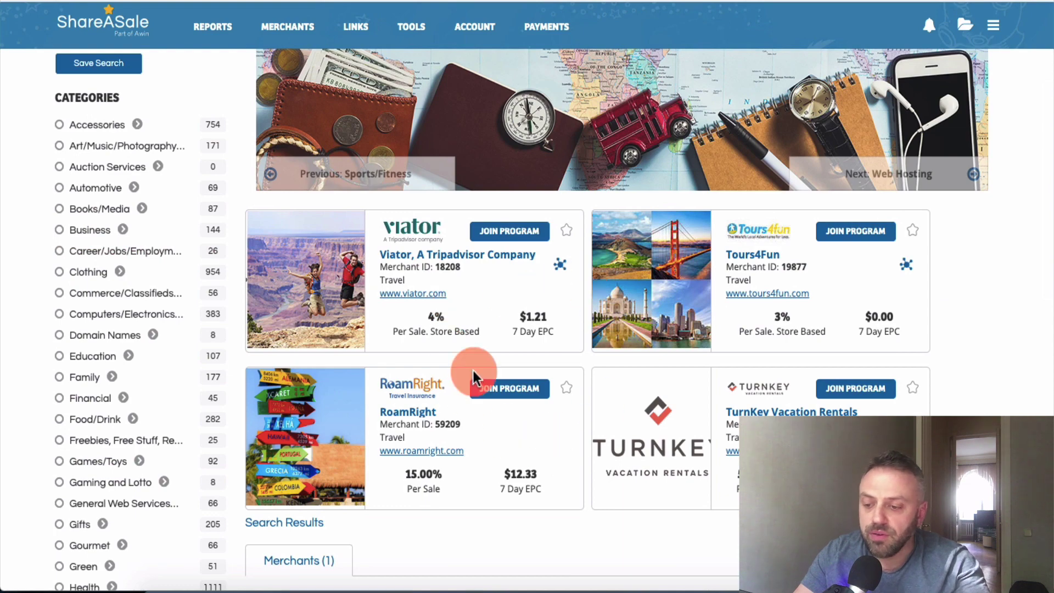
{"action": "scroll", "coordinate": [447, 367], "scroll_direction": "up", "scroll_amount": 3}
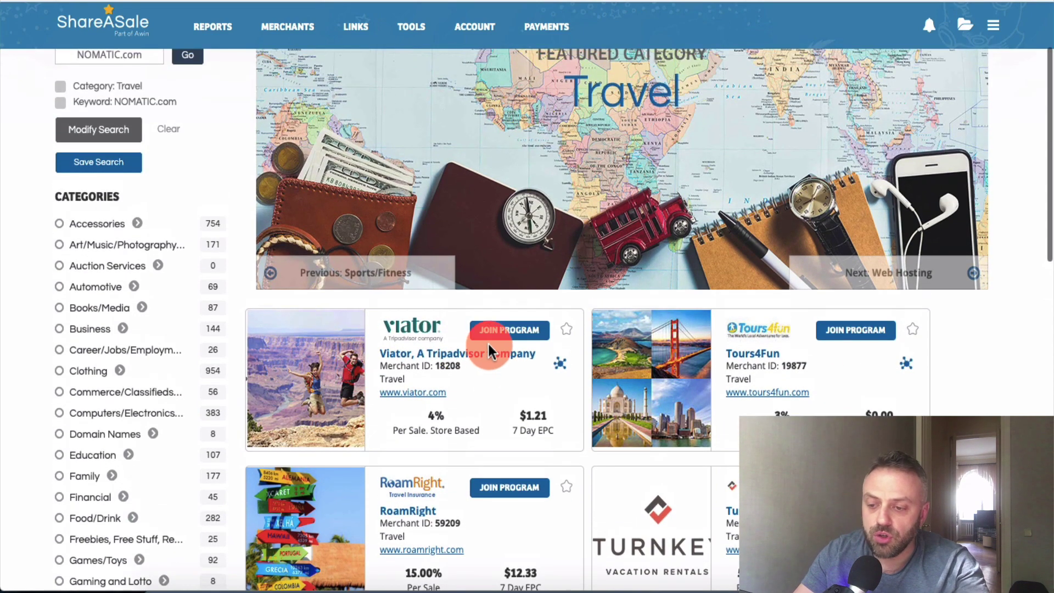